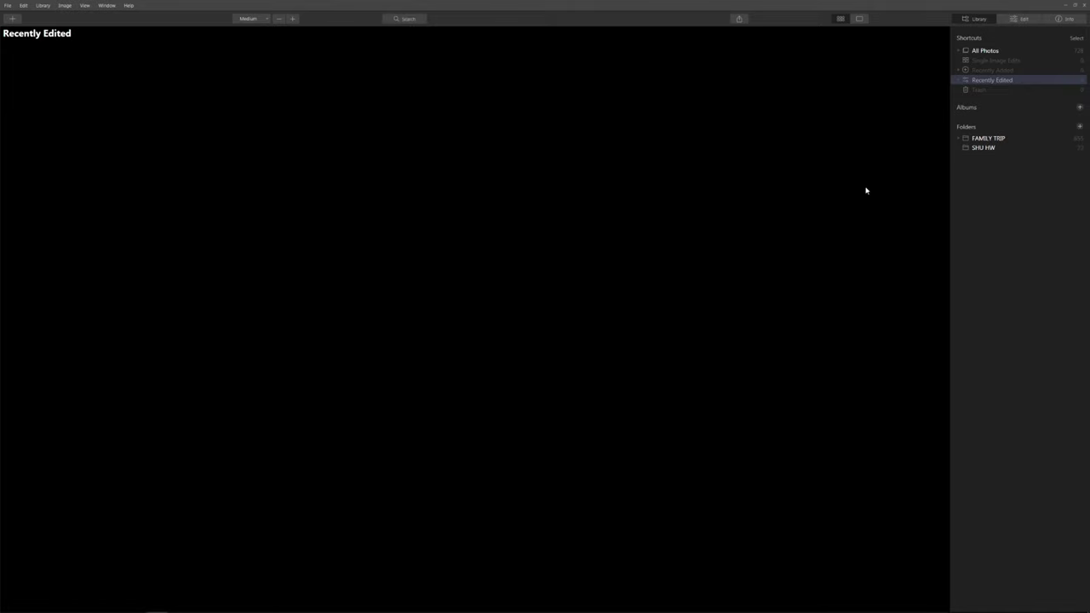
# Add the 'red bull' folder to the Luminar 4 library under Folders
pyautogui.click(1079, 126)
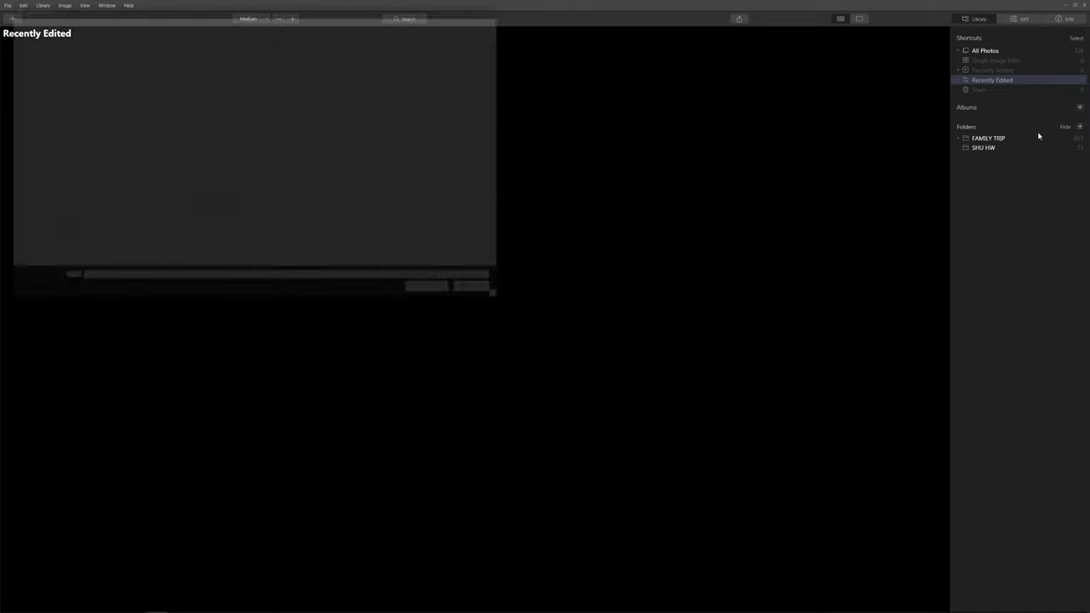
pyautogui.click(195, 121)
pyautogui.click(434, 292)
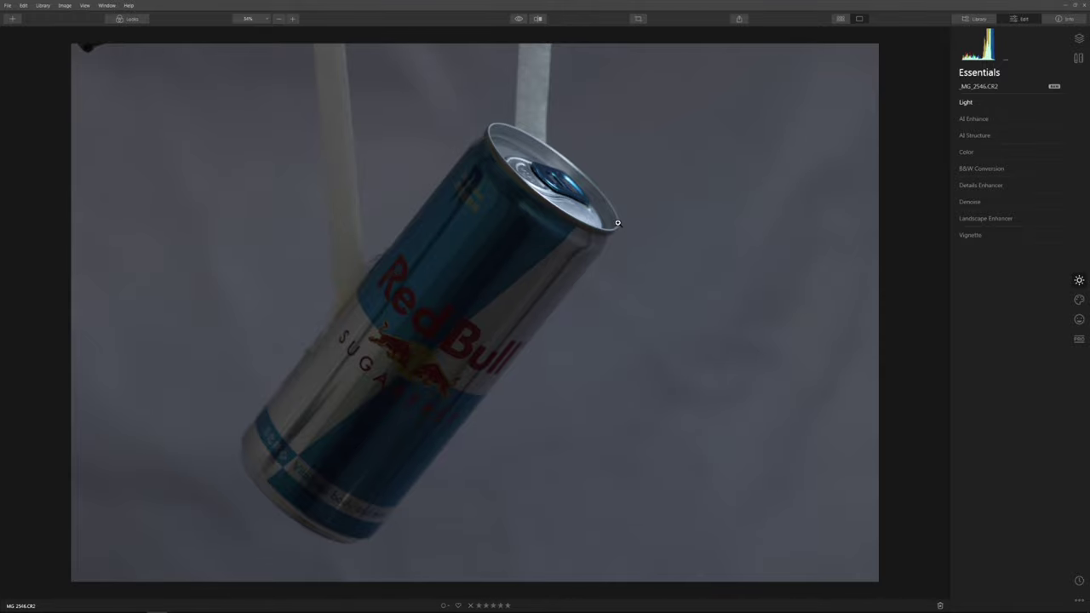
# Step past the dark grey shot to the brighter hanging-can photo _MG_2883.CR2
pyautogui.press('Right')
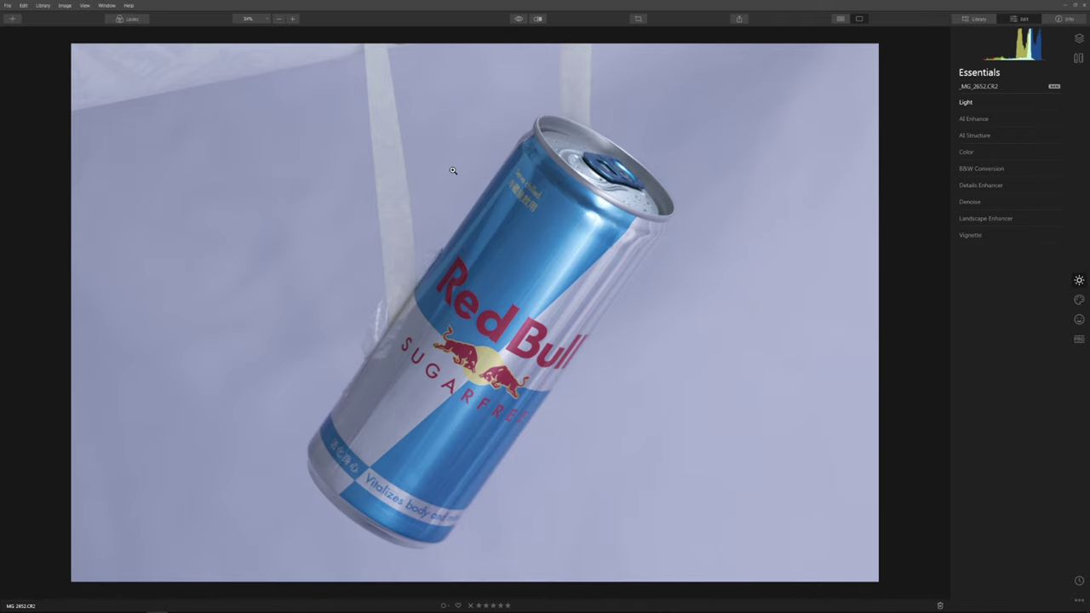
pyautogui.press('Right')
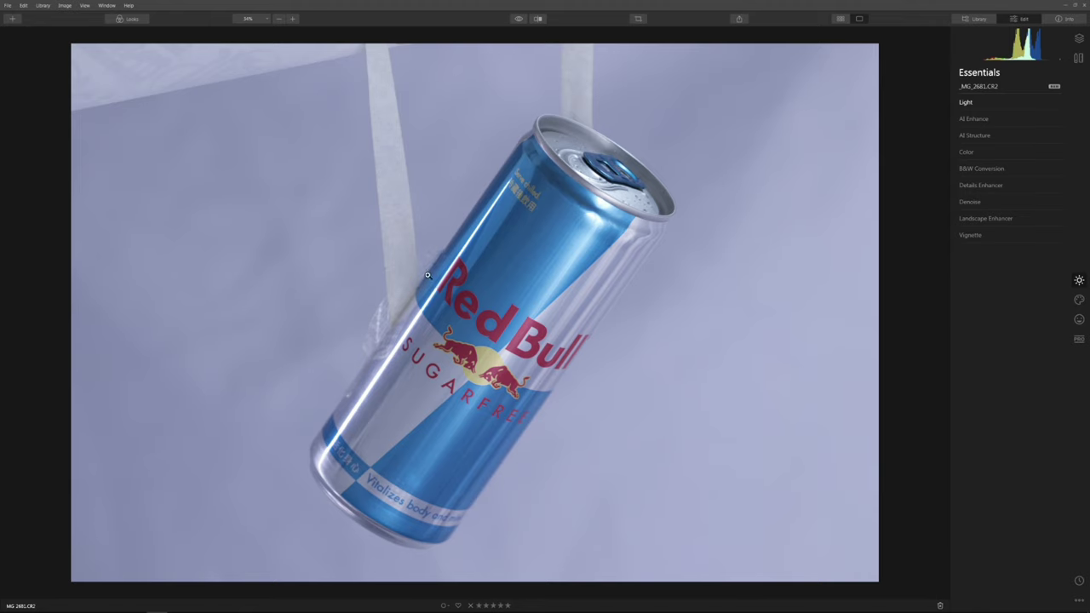
pyautogui.press('Right')
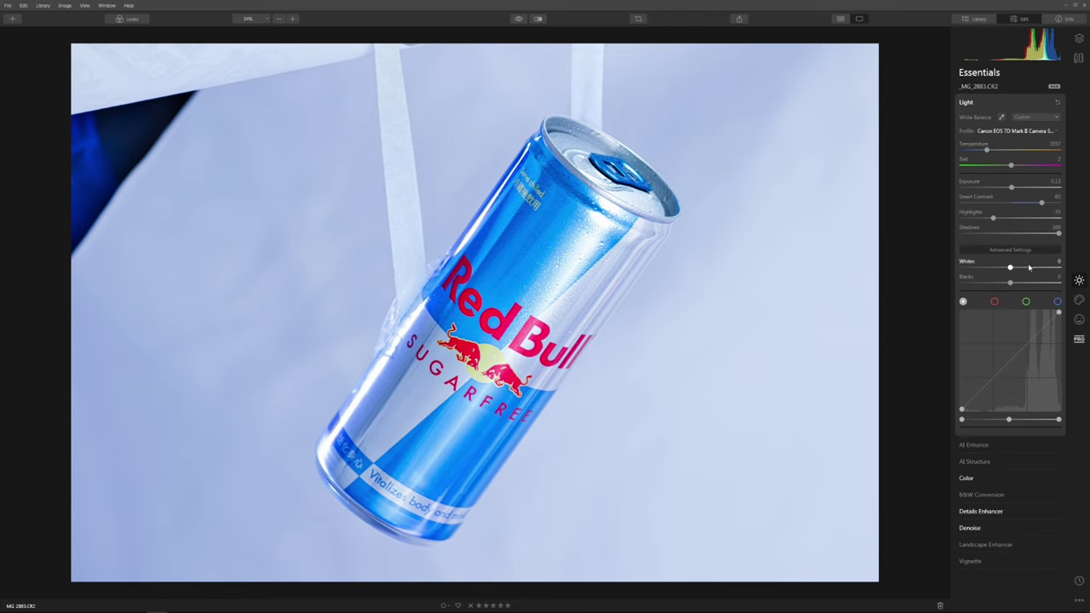
# Expand the Color tool; saturation, vibrance and colour cast removal stay at 0
pyautogui.click(965, 478)
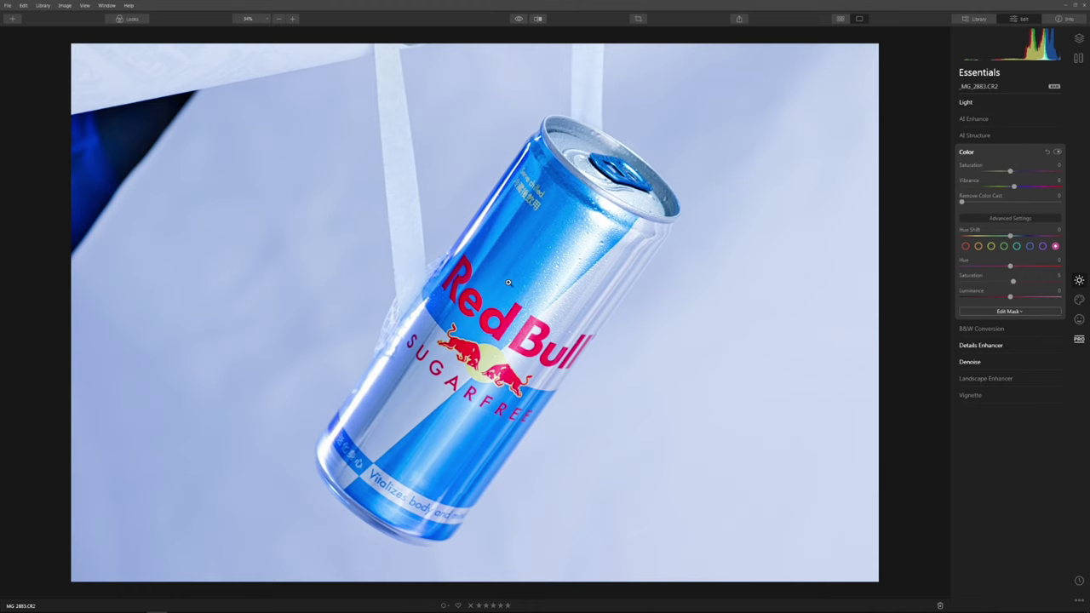
# Open Details Enhancer and set Small, Medium and Large Details to 17, 25 and 6
pyautogui.click(1003, 343)
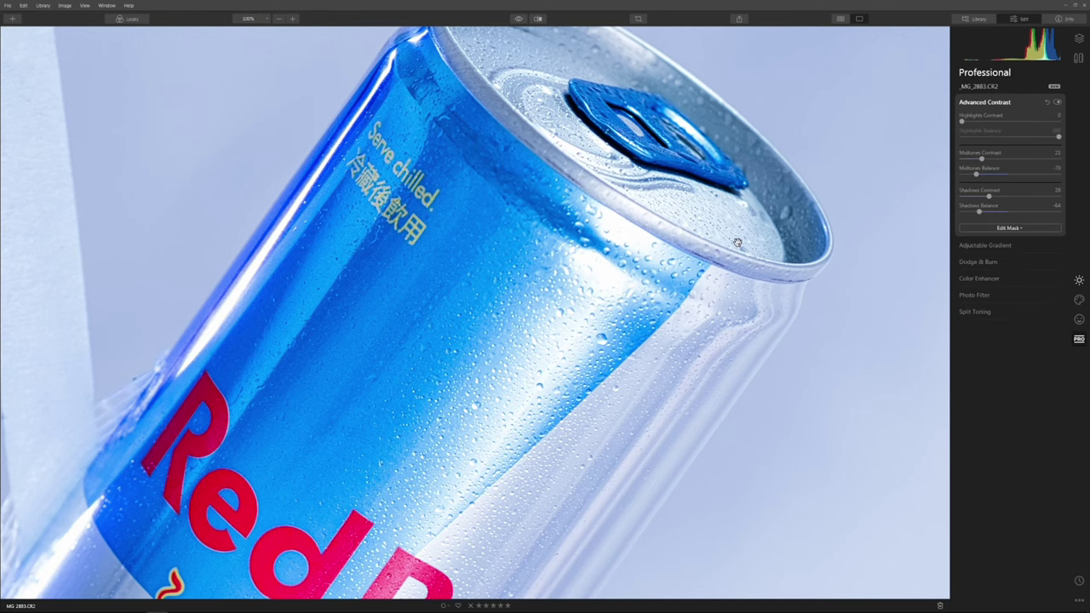
# Compare the can photo with Advanced Contrast off and on, then return to the Library grid
pyautogui.hotkey('ctrl', '0')
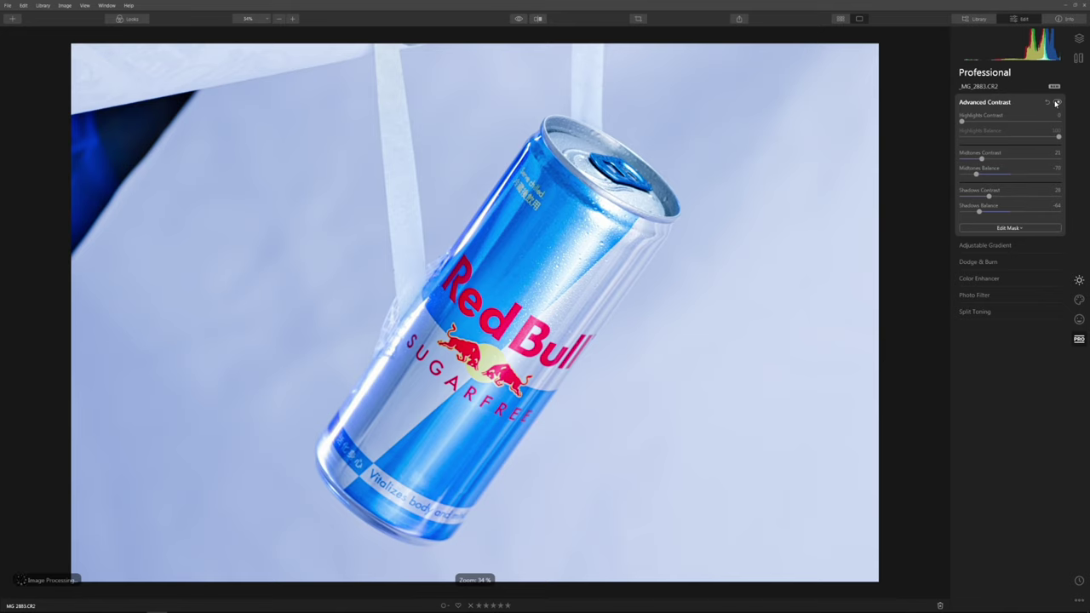
pyautogui.click(1056, 102)
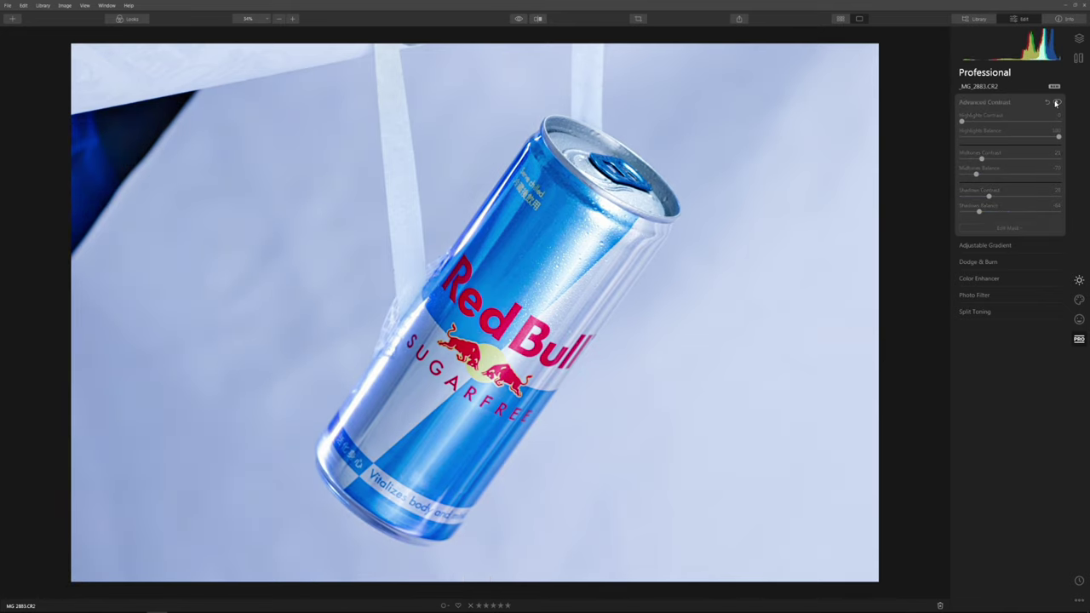
pyautogui.click(1055, 102)
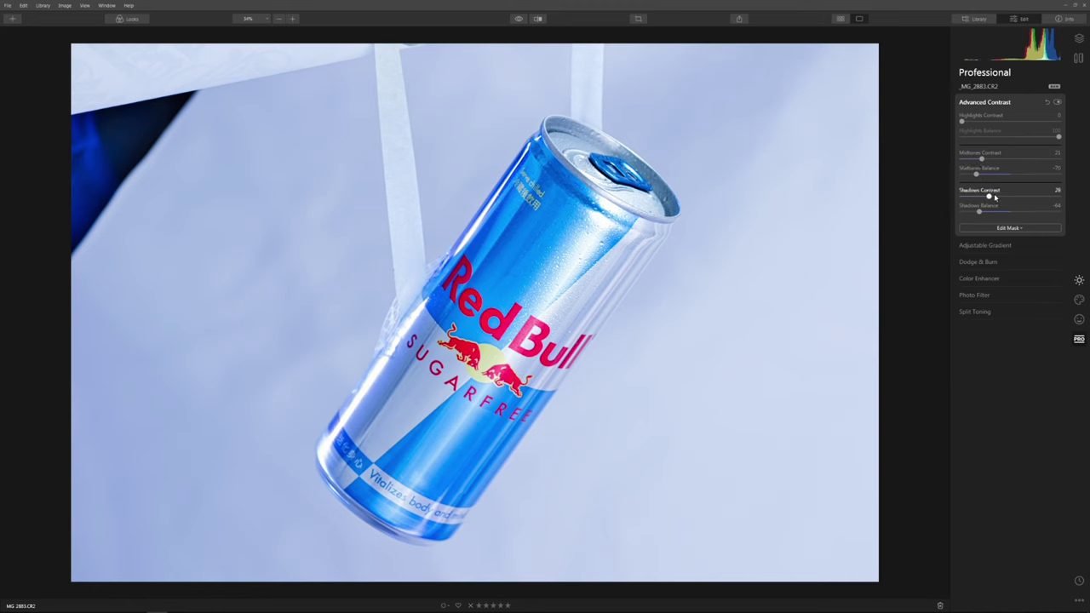
pyautogui.press('g')
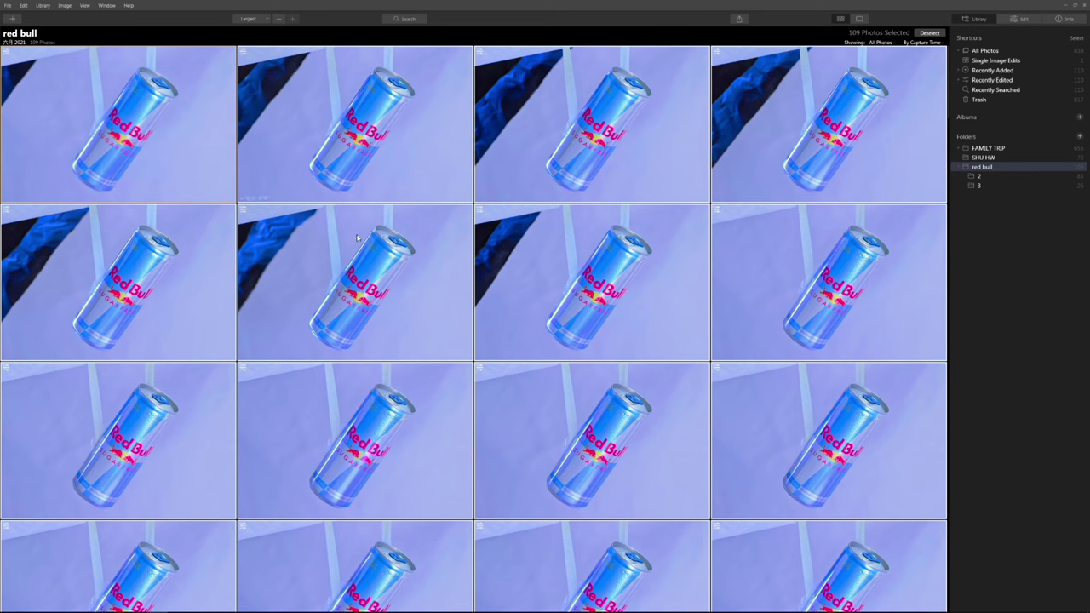
# Export the red bull photos from Luminar as TIFF files
pyautogui.moveTo(119, 124)
pyautogui.click(10, 604)
pyautogui.scroll(-2, 57, 506)
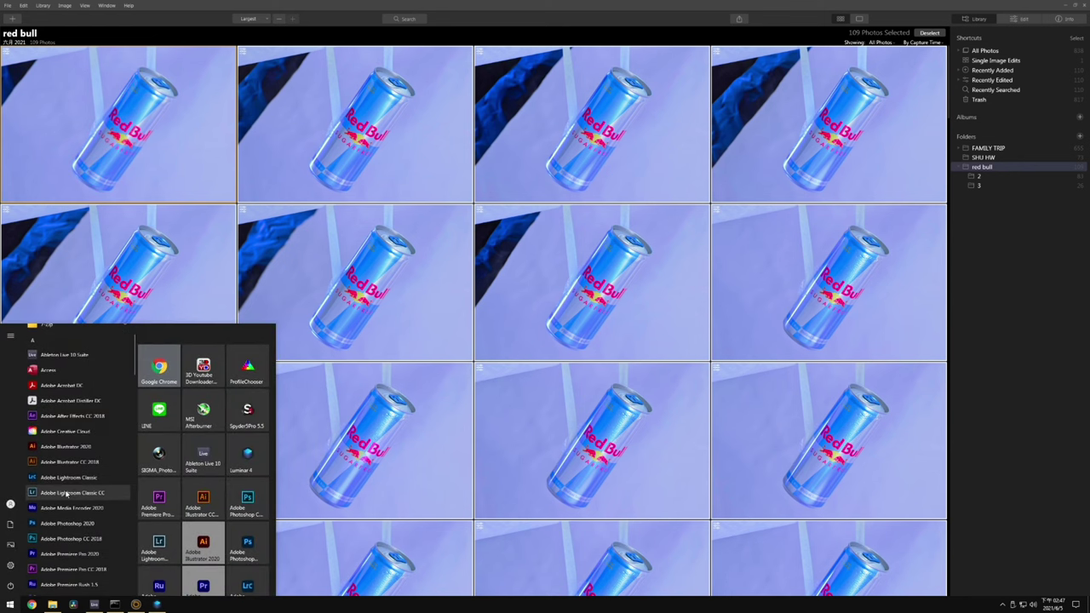
pyautogui.click(493, 469)
pyautogui.hotkey('ctrl', 'shift', 'e')
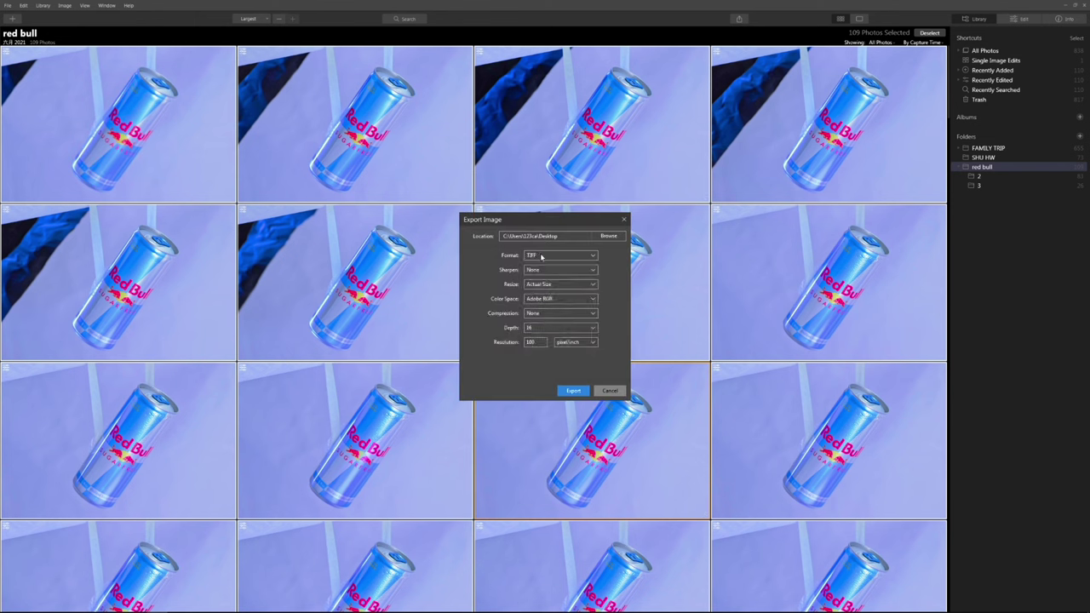
pyautogui.click(572, 389)
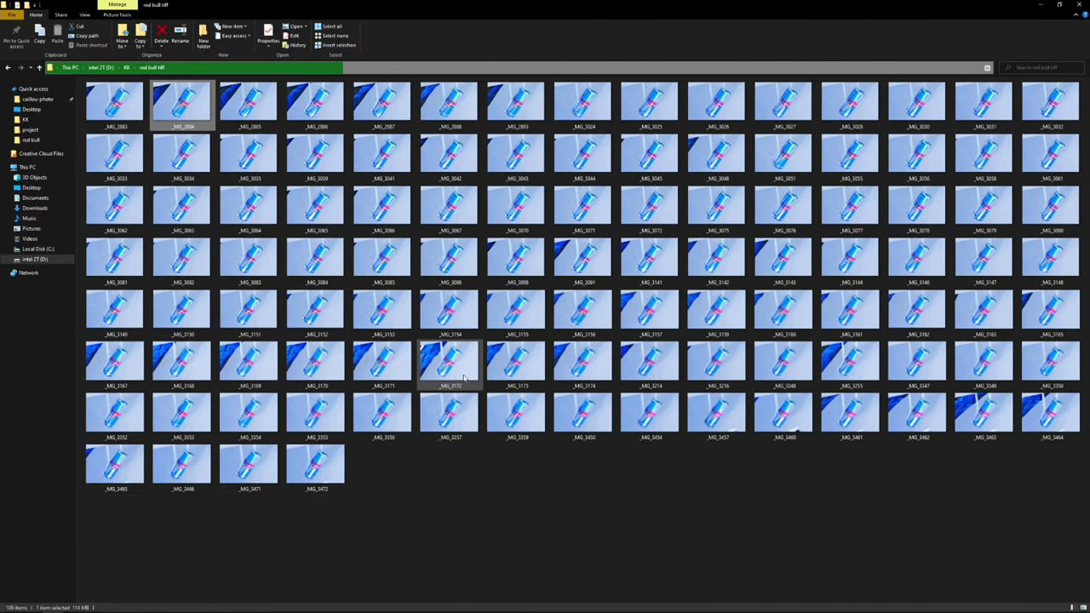
# Launch Adobe Lightroom Classic with the exported TIFFs
pyautogui.scroll(2, 464, 377)
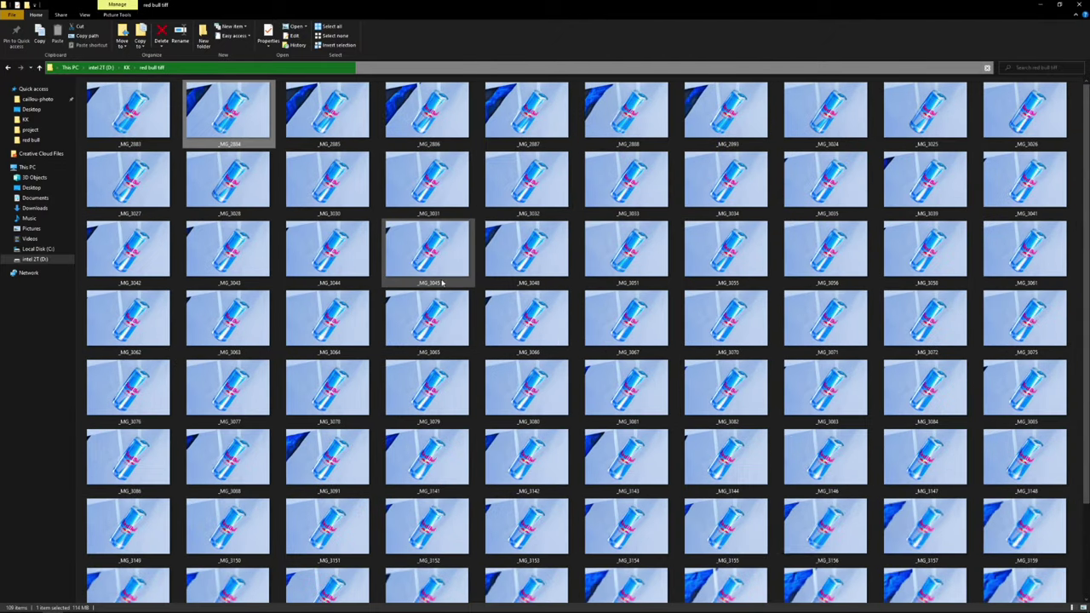
pyautogui.scroll(1, 340, 340)
pyautogui.press('super')
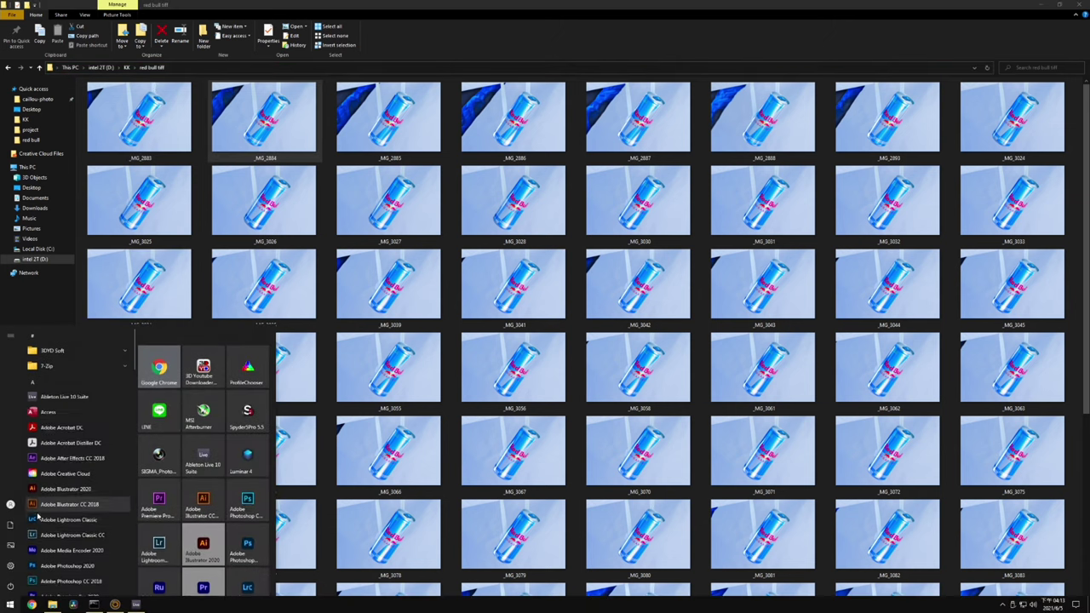
pyautogui.click(103, 452)
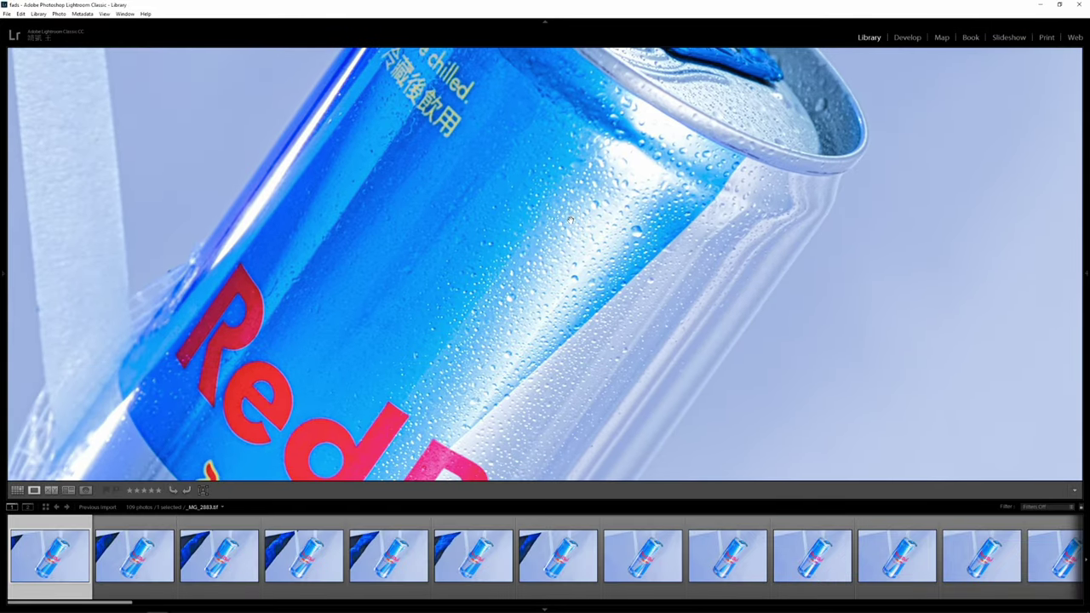
# Browse the exported can TIFFs, narrowing the filmstrip to 14 shots ending on _MG_3039.tif
pyautogui.press('Right')
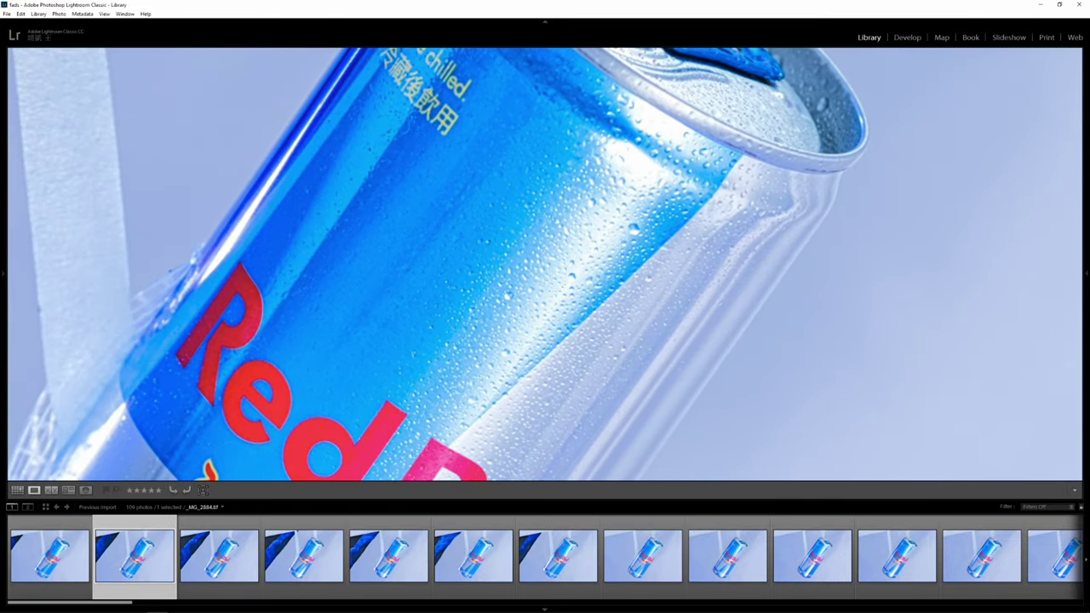
pyautogui.press('Right')
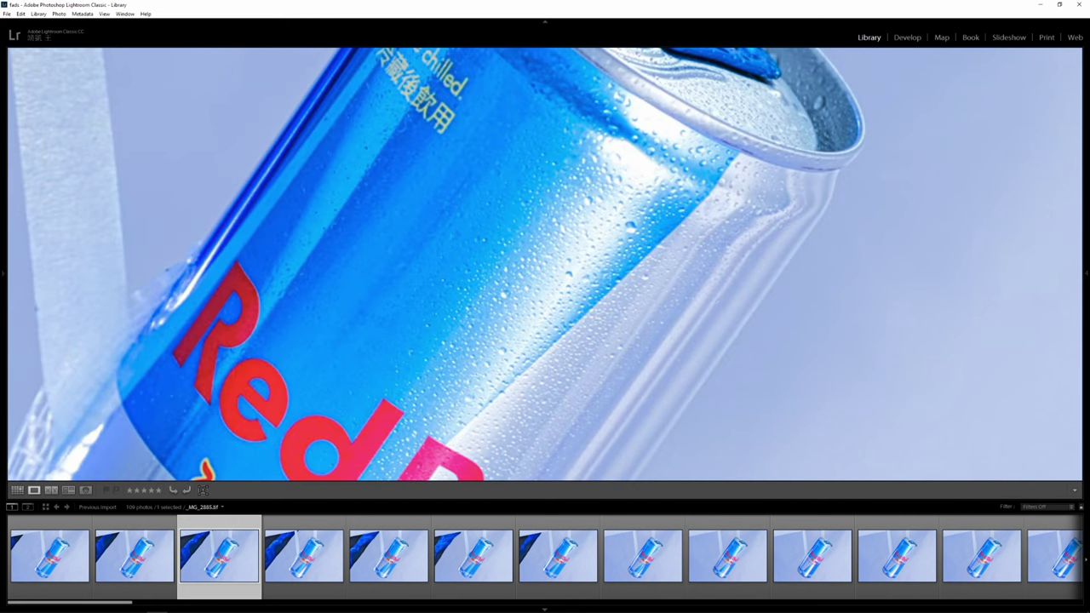
pyautogui.press('Right')
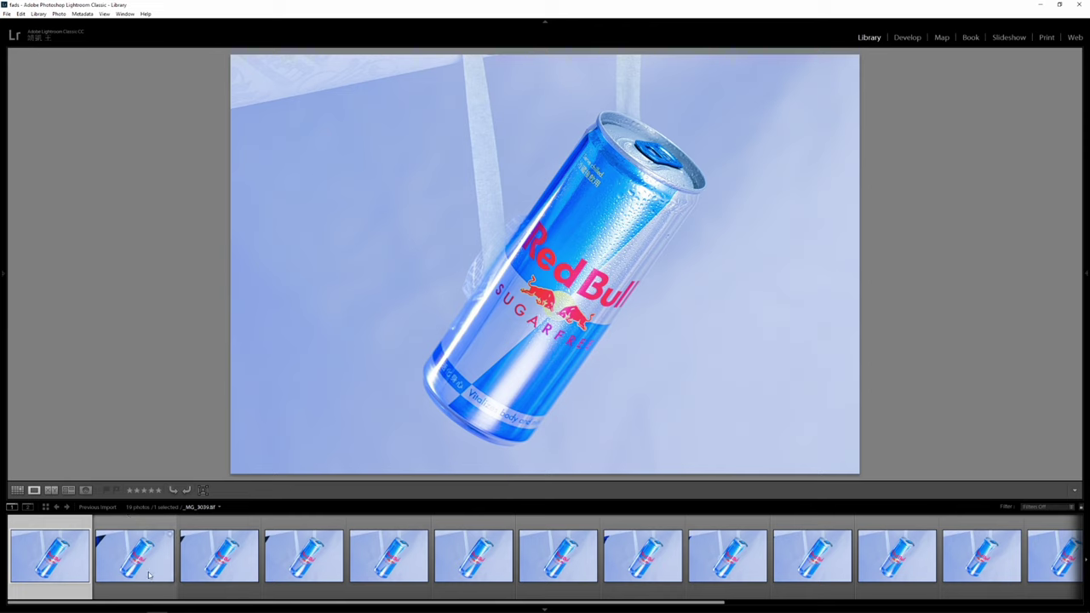
# Review the 14 candidates and cut the filmstrip to two photos, showing _MG_3350.tif
pyautogui.press('Right')
pyautogui.press('Left')
pyautogui.press('Right')
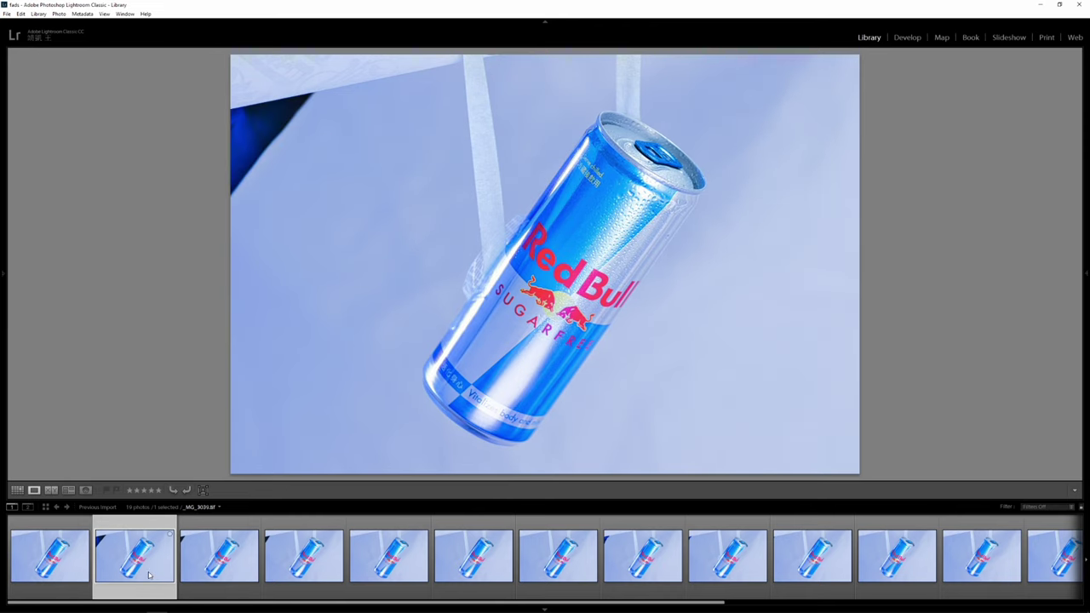
pyautogui.press('Right')
pyautogui.press('Left')
pyautogui.press('Left')
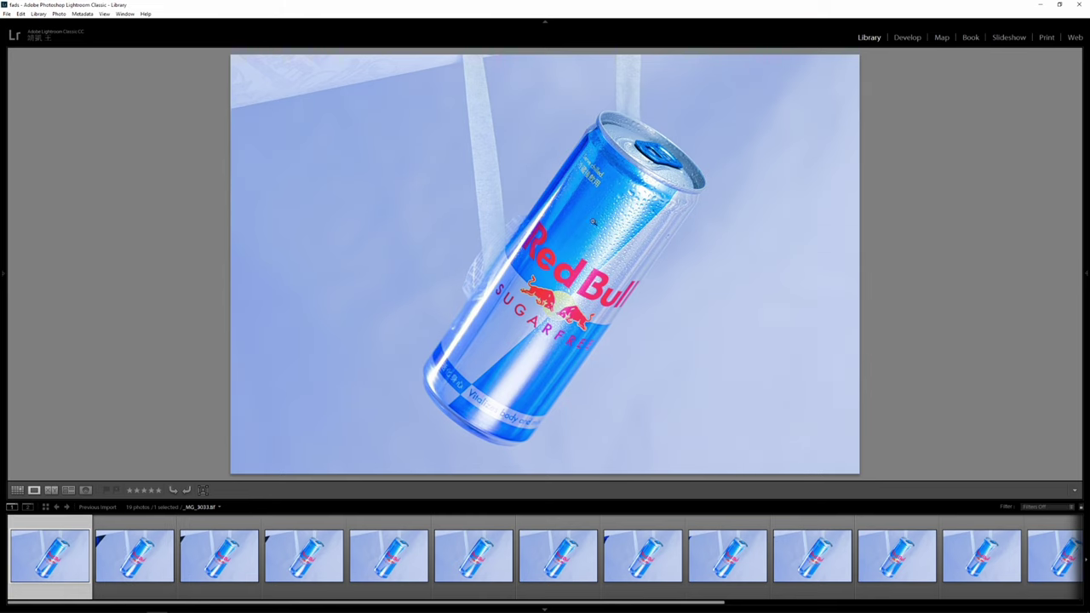
pyautogui.press('Right')
pyautogui.press('Right')
pyautogui.press('Right')
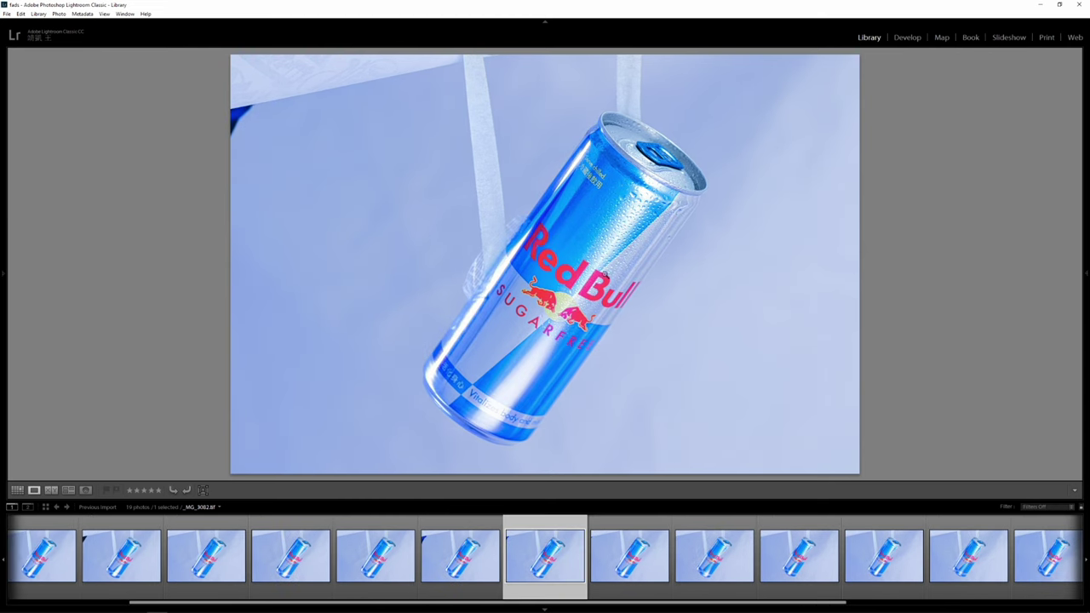
pyautogui.press('Right')
pyautogui.press('Right')
pyautogui.press('Right')
pyautogui.press('Right')
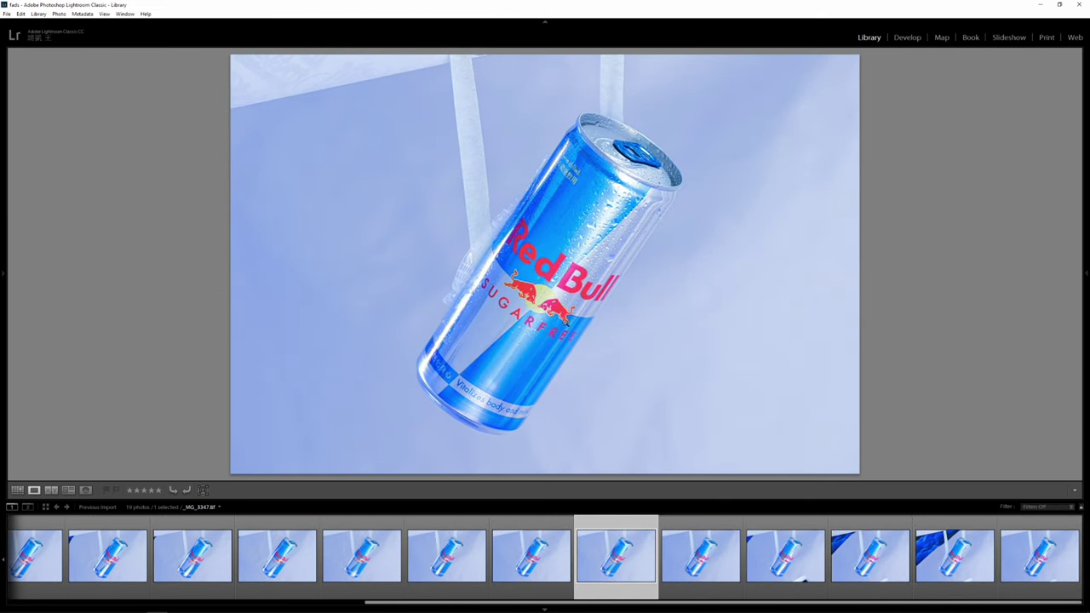
pyautogui.press('Right')
pyautogui.press('Right')
pyautogui.press('Left')
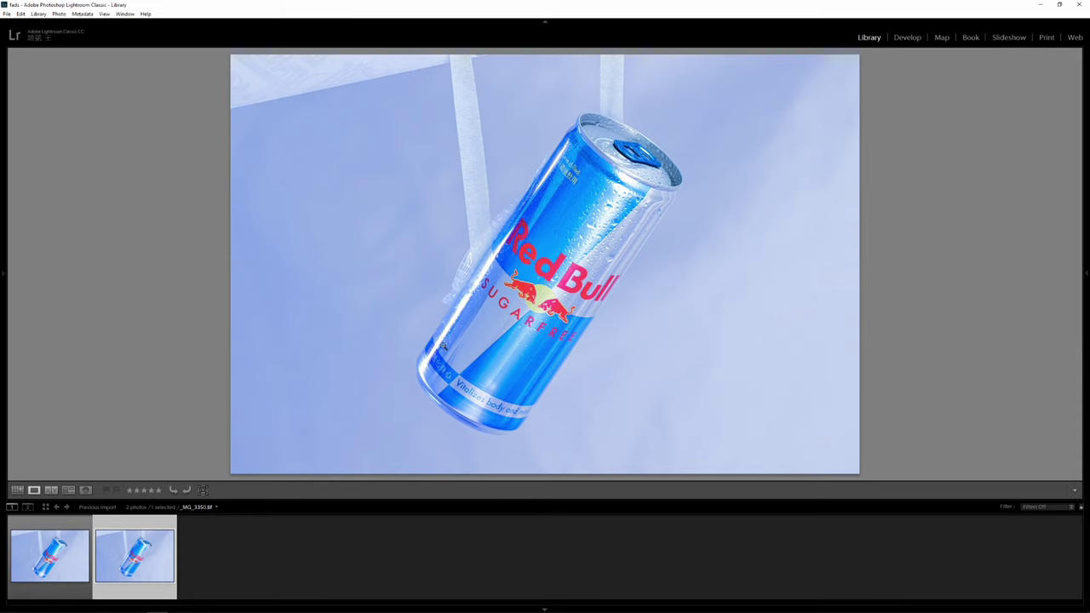
# Flip back and forth between the two shortlisted can photos
pyautogui.press('Left')
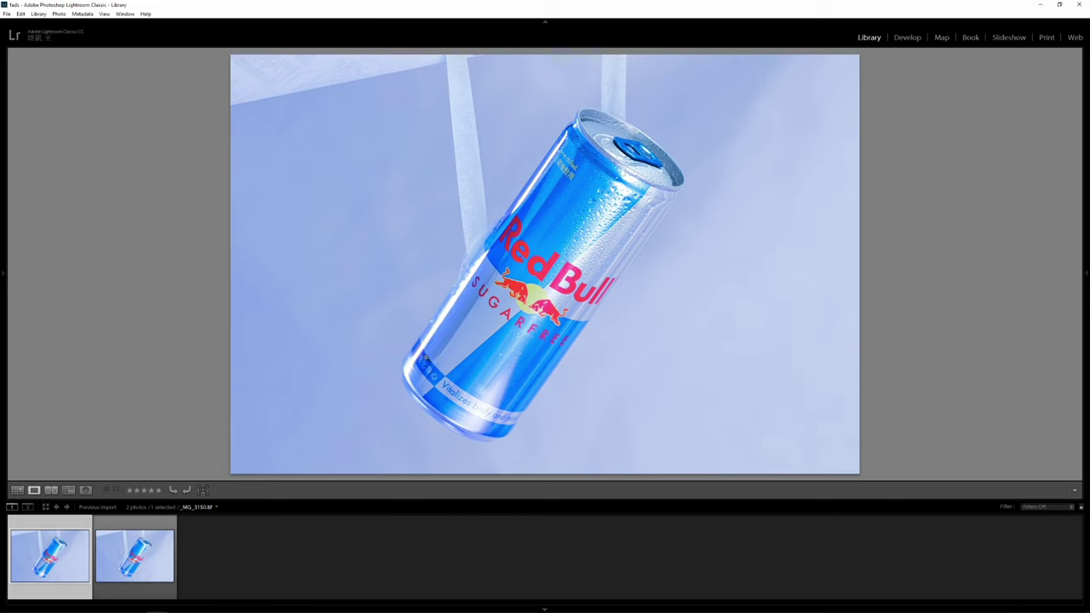
pyautogui.press('Right')
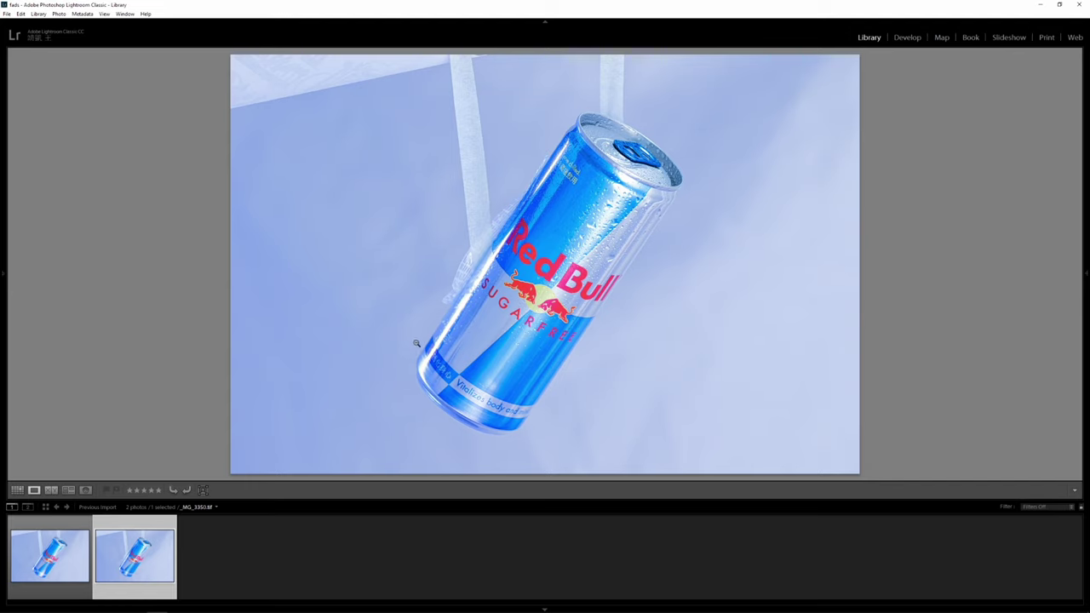
pyautogui.press('Left')
pyautogui.press('Right')
pyautogui.press('Left')
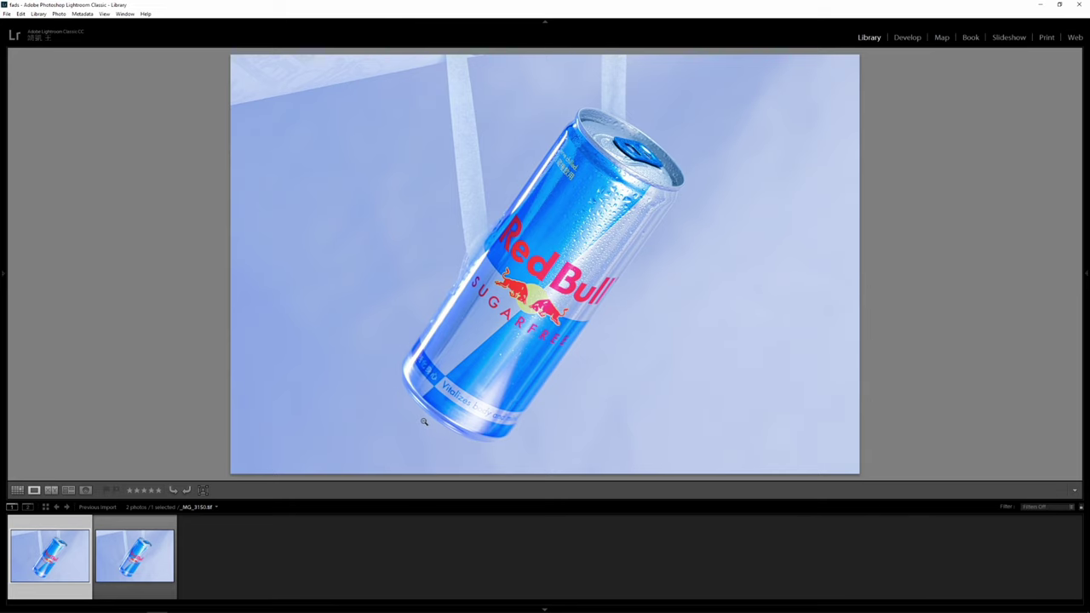
pyautogui.press('Right')
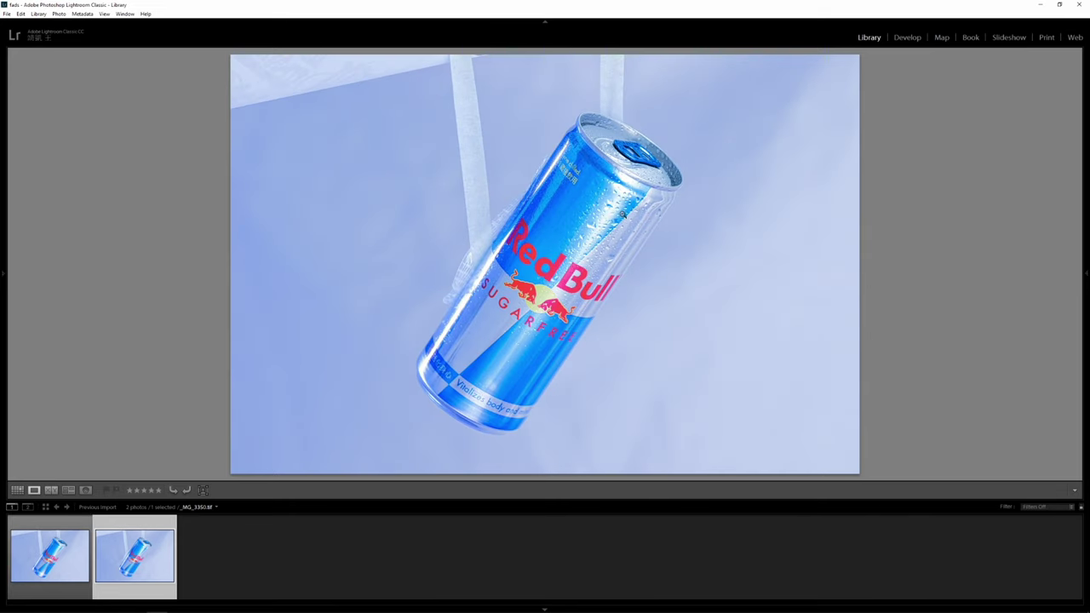
pyautogui.press('Left')
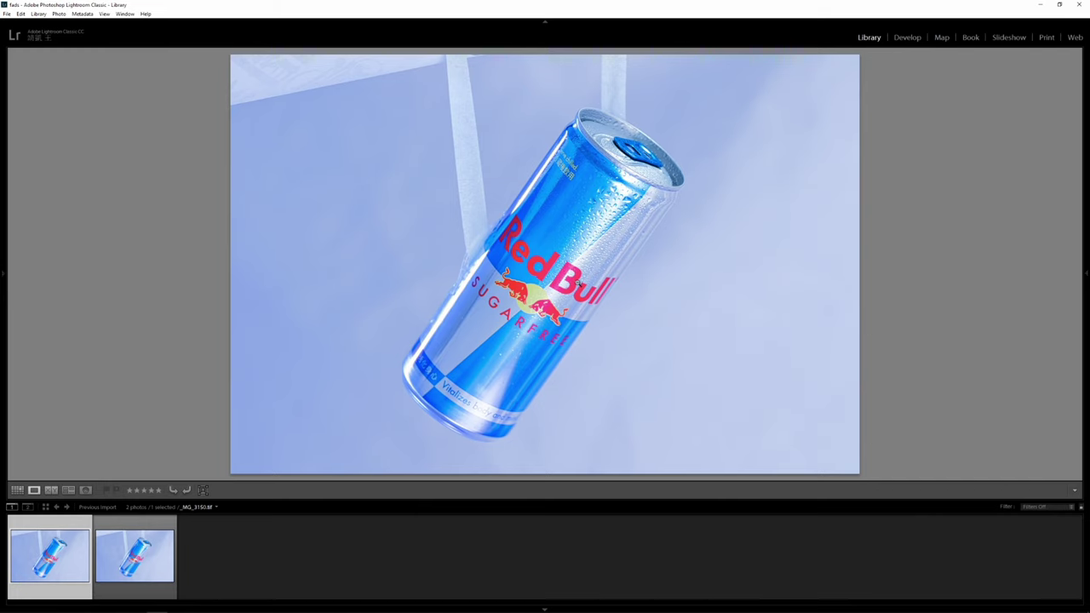
pyautogui.press('Right')
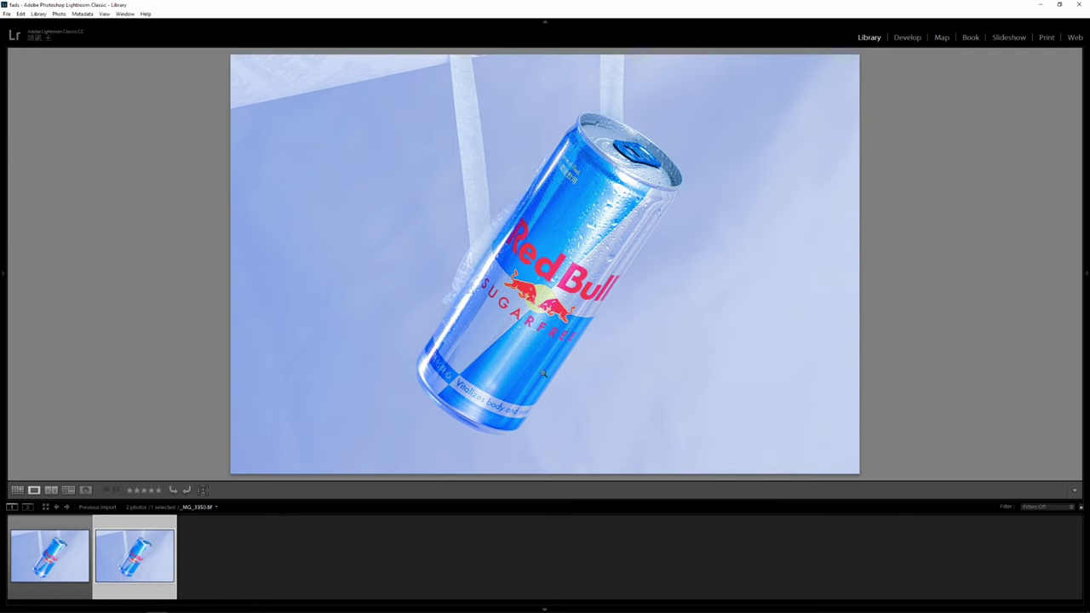
# Keep comparing the two can shots, then zoom in on the can up close
pyautogui.press('Left')
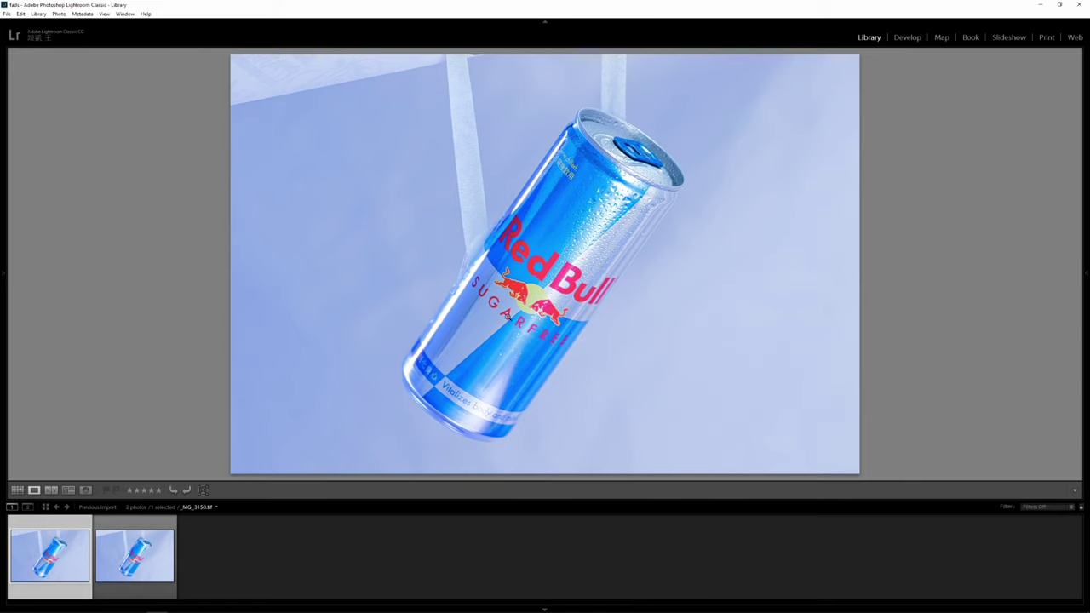
pyautogui.press('Right')
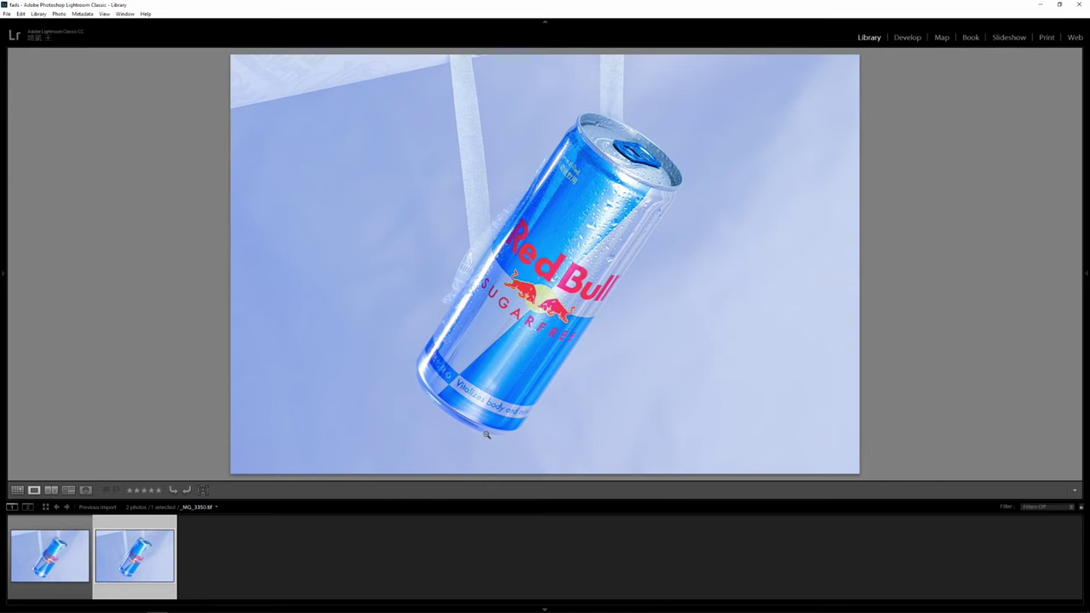
pyautogui.press('Left')
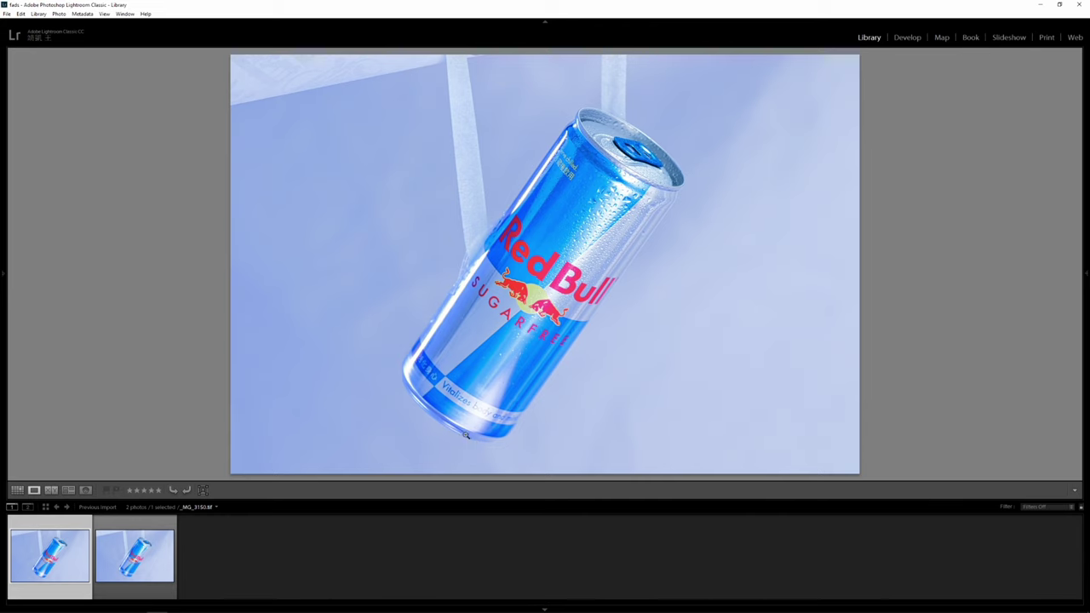
pyautogui.press('Right')
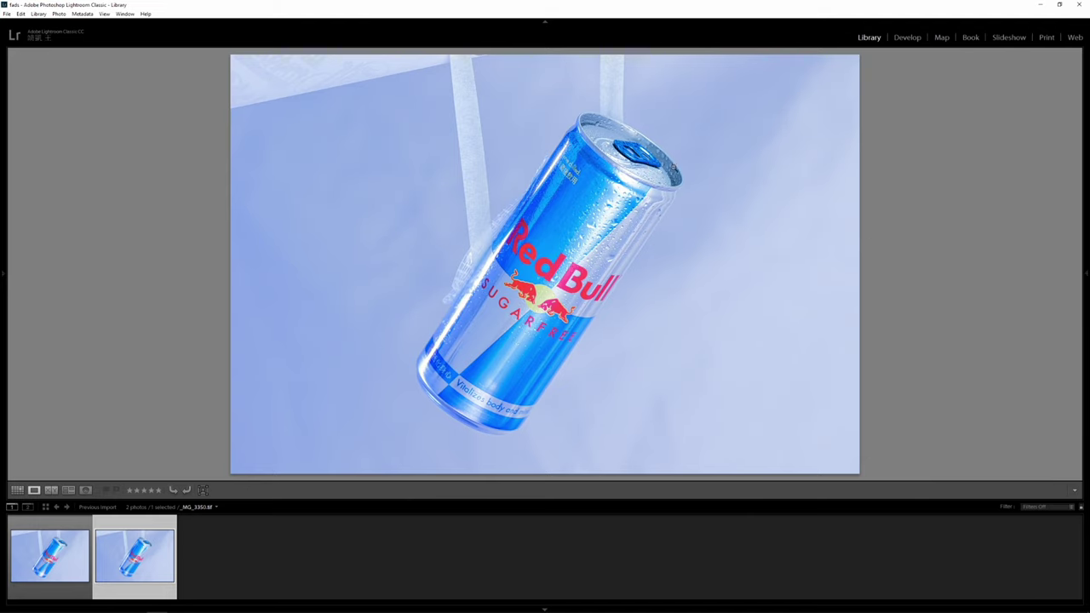
pyautogui.press('Left')
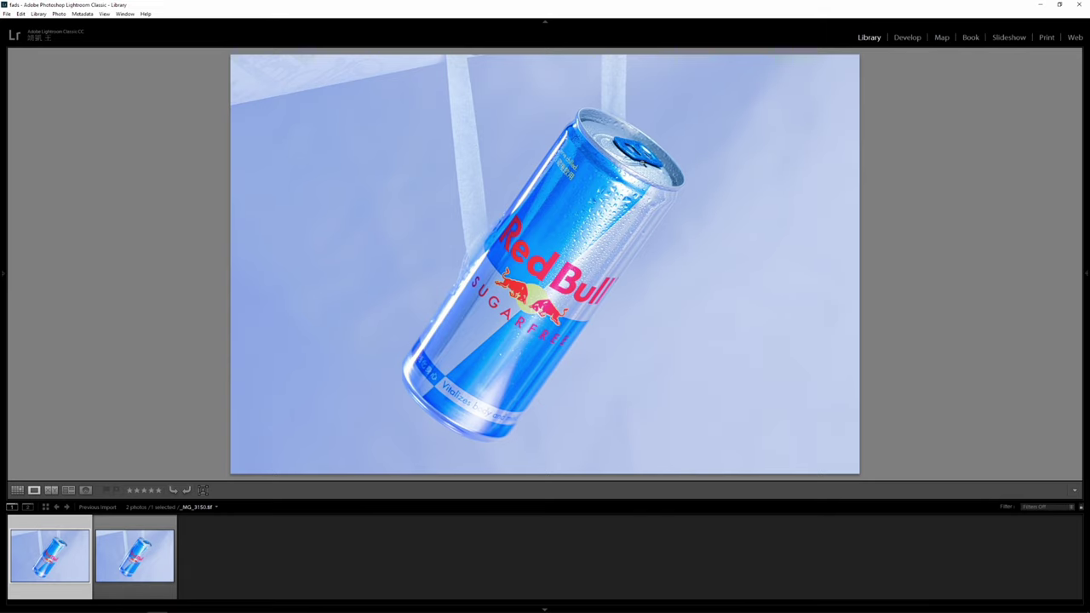
pyautogui.press('Right')
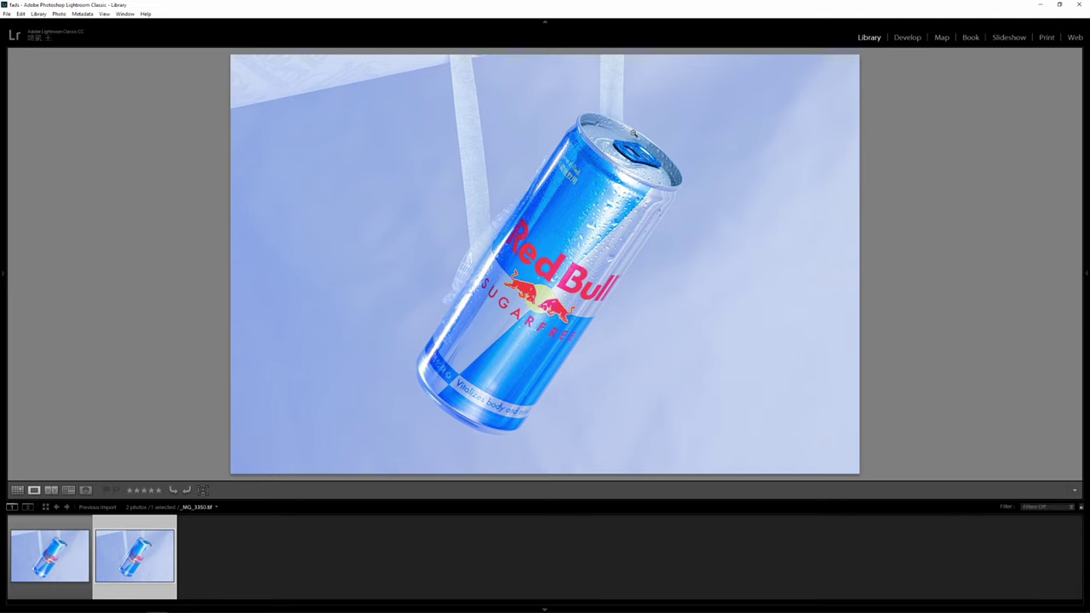
pyautogui.press('Left')
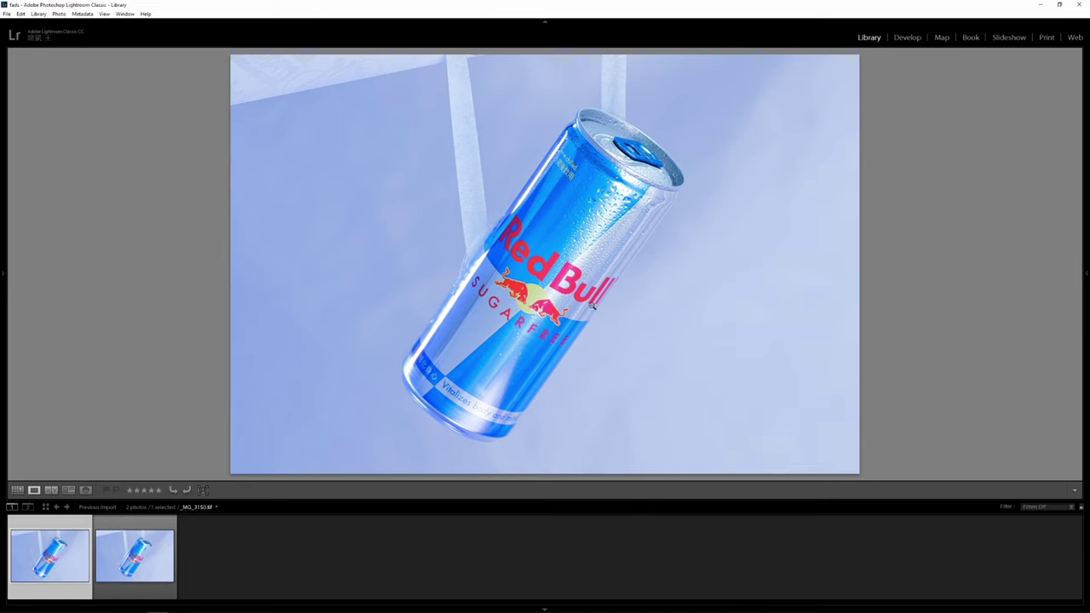
pyautogui.press('Right')
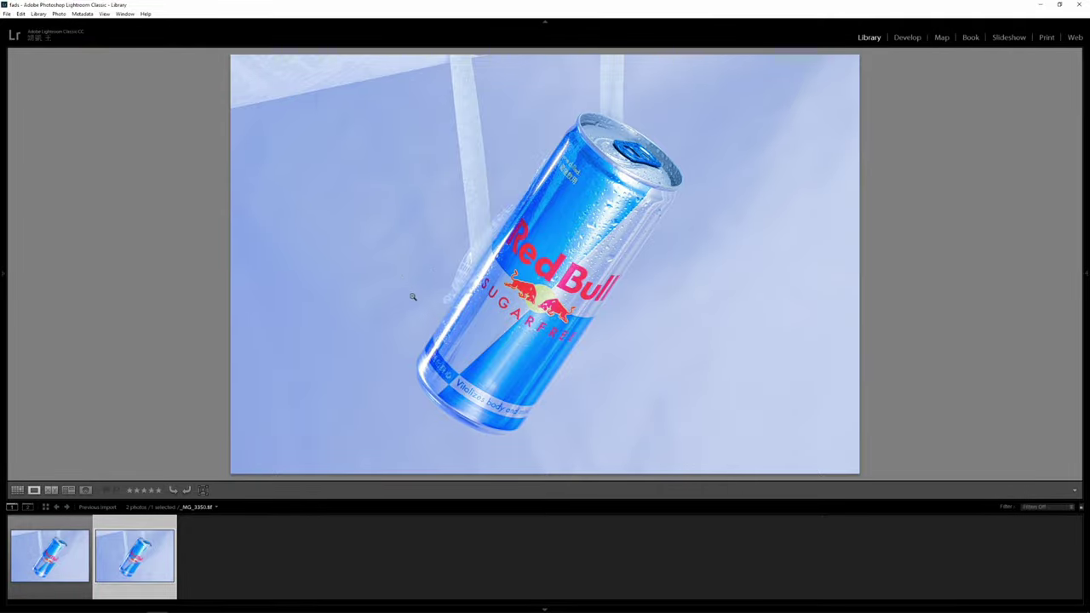
pyautogui.click(694, 148)
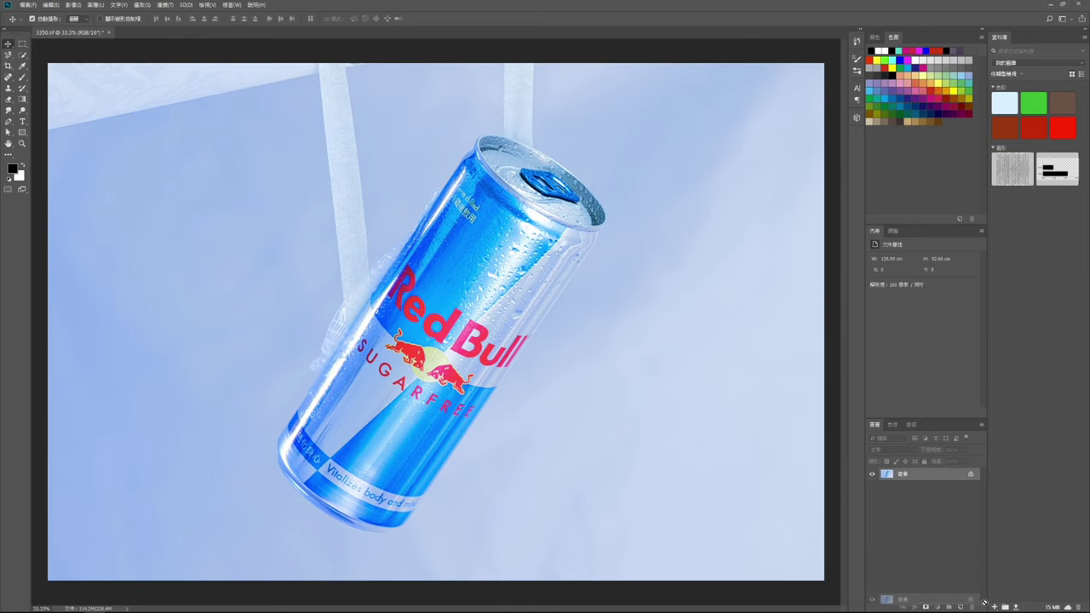
# Duplicate the Background layer and trace the can's outline with the Pen tool
pyautogui.moveTo(903, 474); pyautogui.dragTo(960, 608)
pyautogui.press('p')
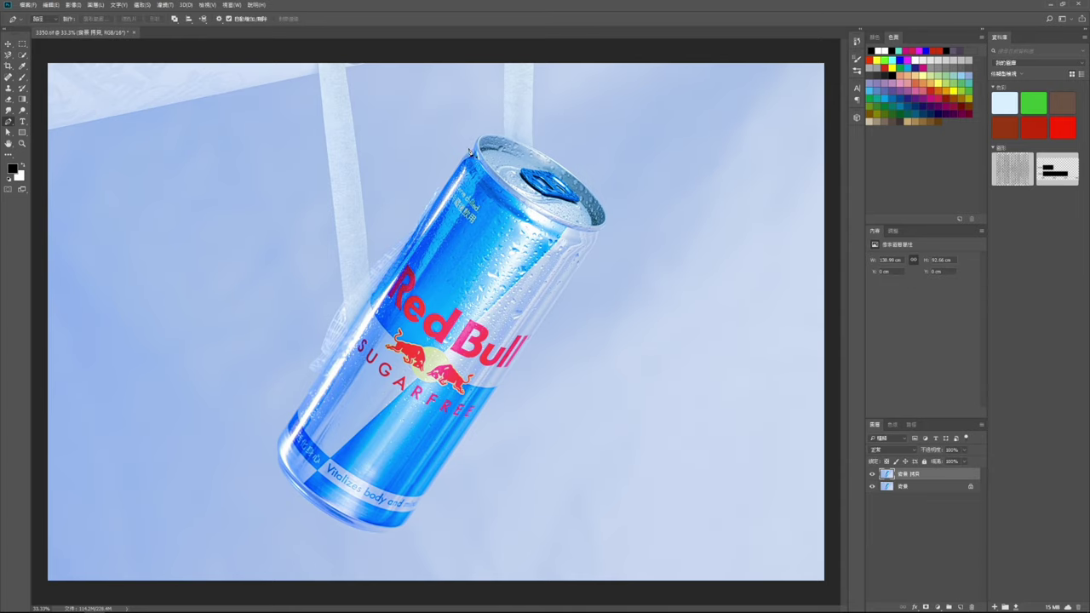
pyautogui.scroll(2, 457, 176)
pyautogui.scroll(2, 460, 174)
pyautogui.scroll(2, 477, 167)
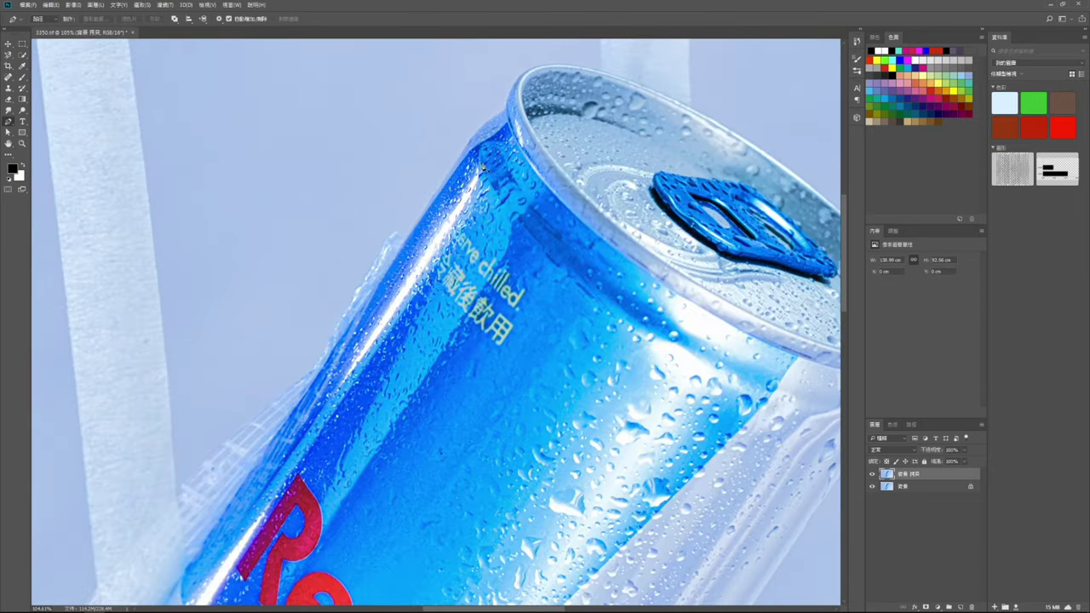
pyautogui.scroll(2, 491, 162)
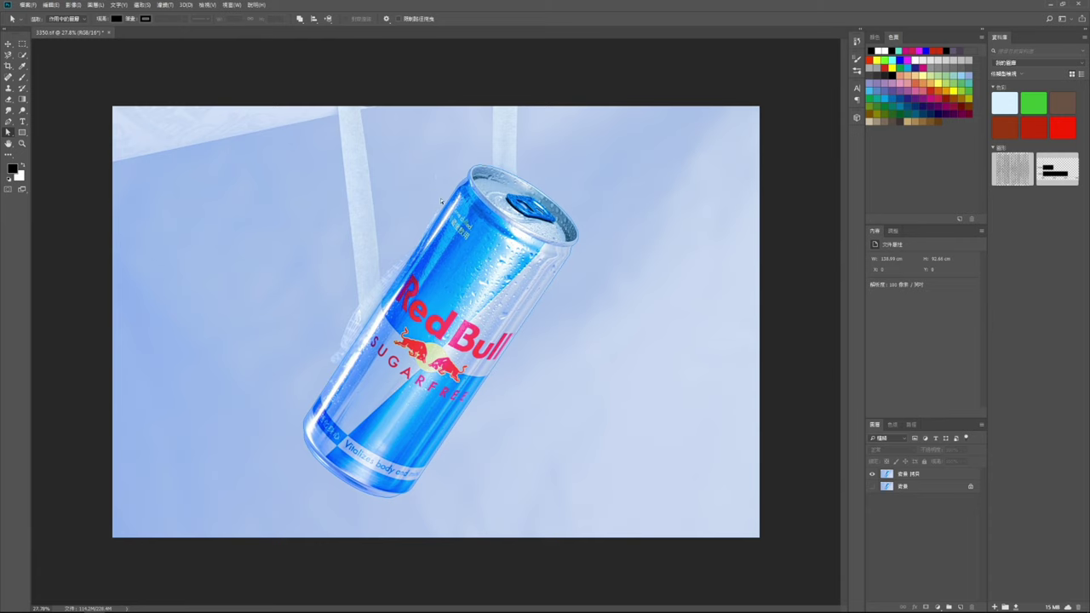
# Load the can path as a selection, invert it, and delete the backdrop
pyautogui.click(911, 425)
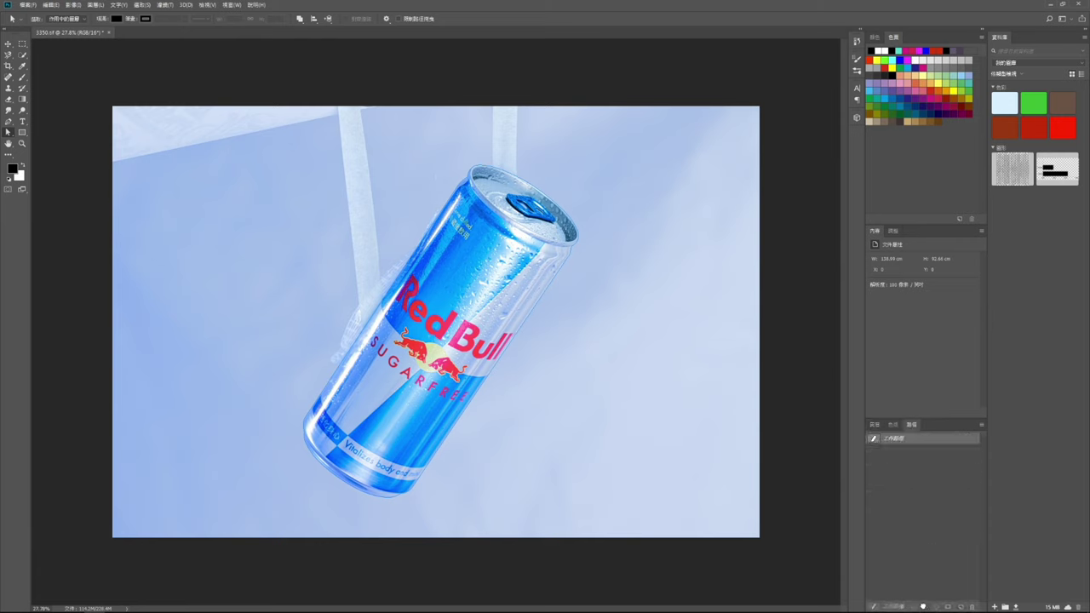
pyautogui.hotkey('ctrl', 'Return')
pyautogui.click(875, 424)
pyautogui.hotkey('ctrl', 'shift', 'i')
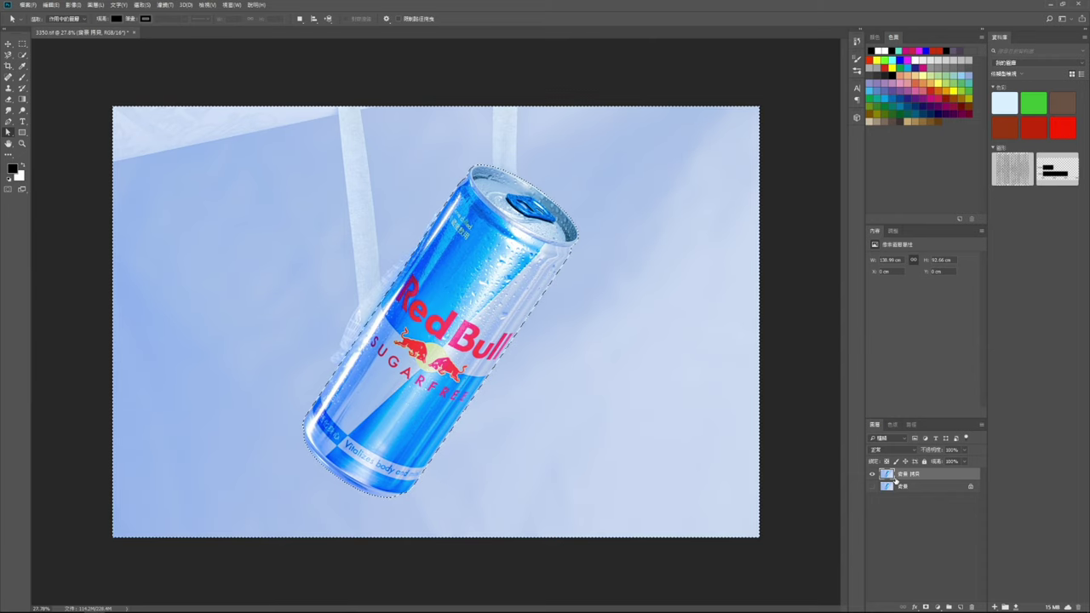
pyautogui.press('Delete')
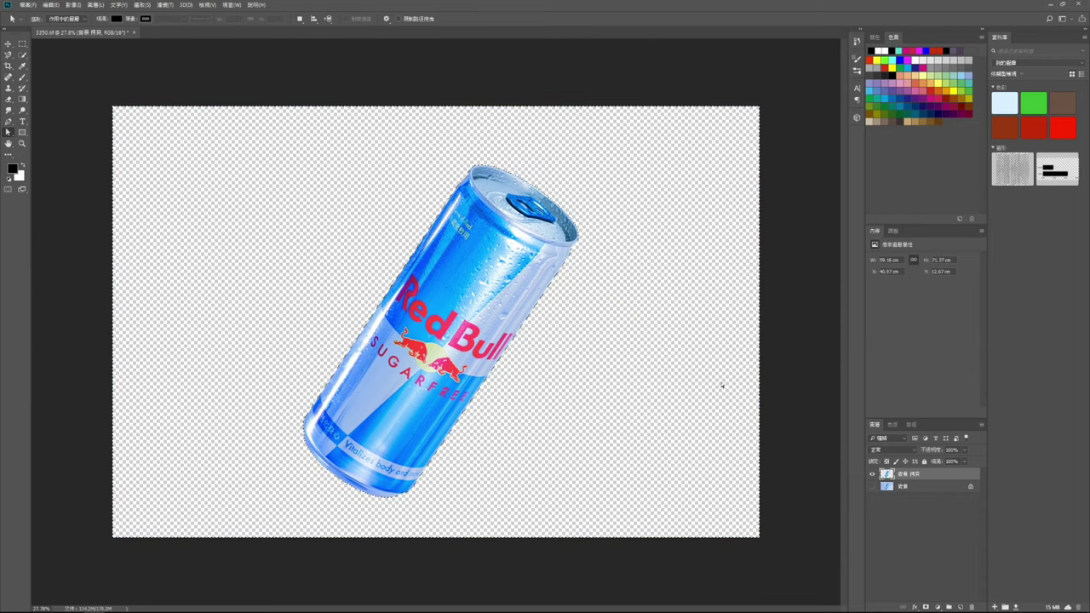
# Zoom in and pan along the SUGARFREE lettering to inspect the cut-out edges
pyautogui.scroll(5, 400, 332)
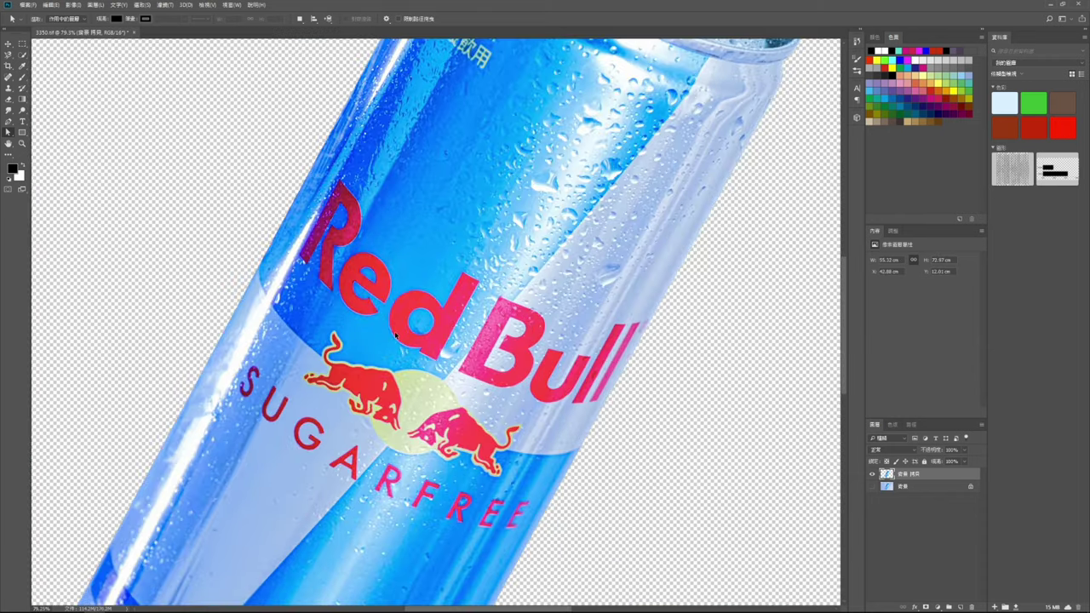
pyautogui.moveTo(287, 304); pyautogui.dragTo(371, 299)
pyautogui.scroll(1, 337, 347)
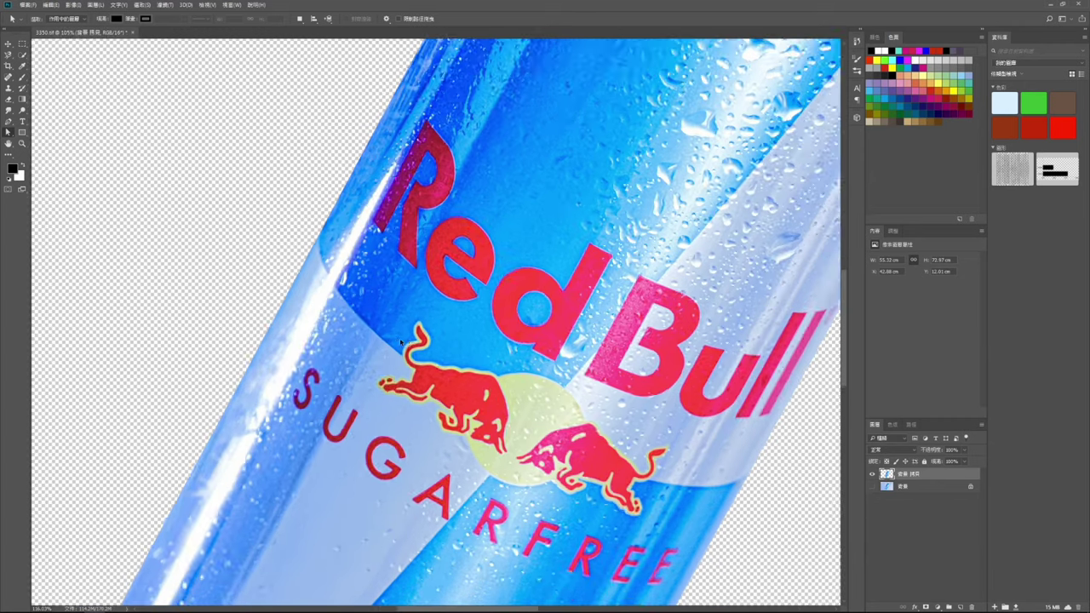
pyautogui.scroll(1, 336, 347)
pyautogui.scroll(1, 336, 347)
pyautogui.scroll(1, 337, 347)
pyautogui.moveTo(336, 347); pyautogui.dragTo(382, 283)
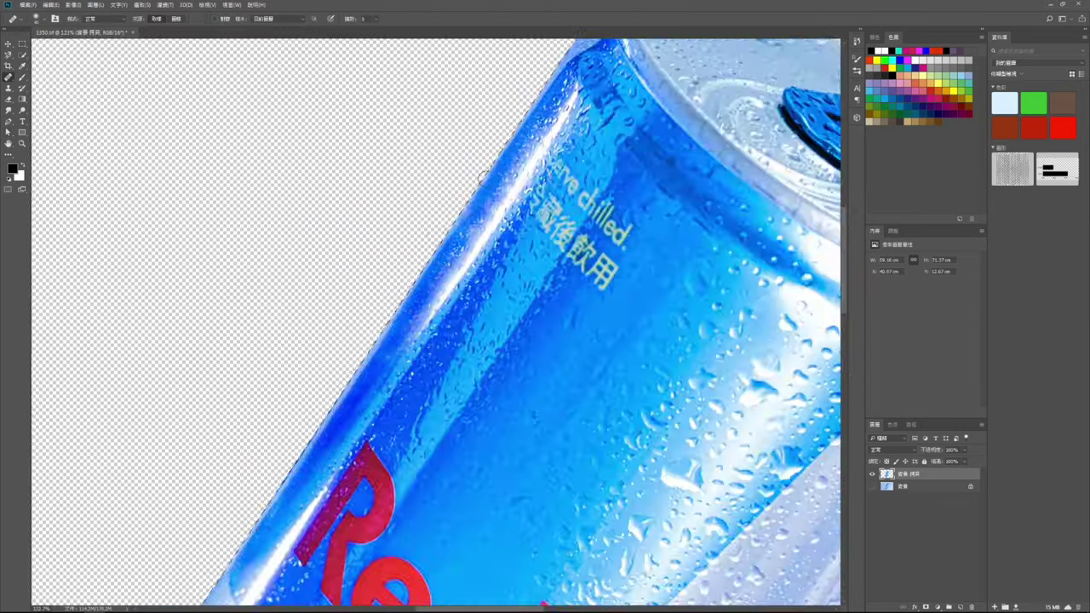
# Select the Healing Brush and duplicate the cut-out can layer
pyautogui.rightClick(8, 77)
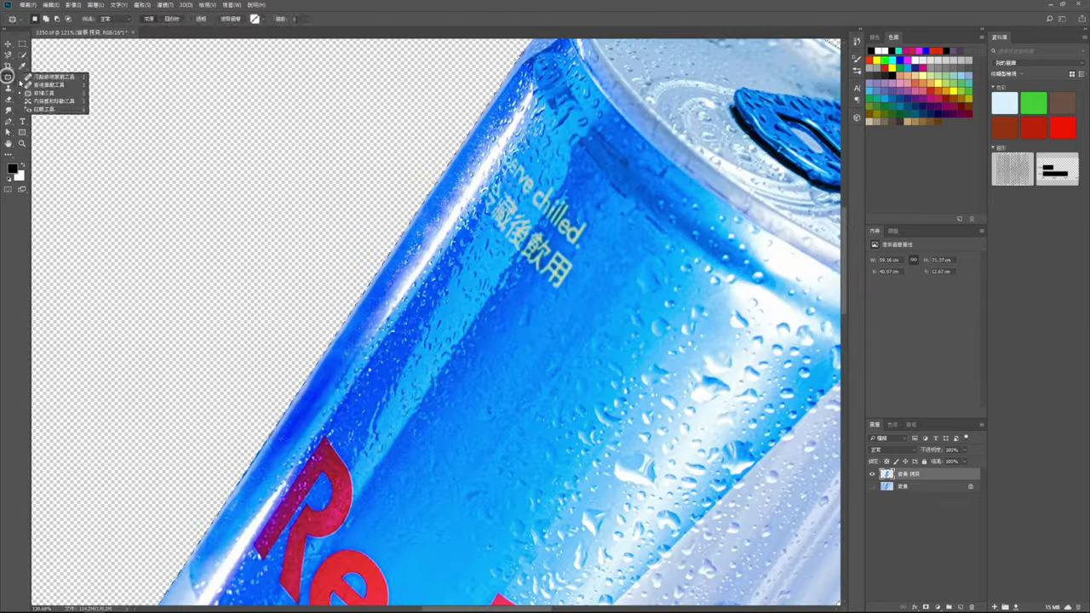
pyautogui.click(51, 85)
pyautogui.hotkey('ctrl', 'j')
pyautogui.scroll(-2, 304, 288)
pyautogui.scroll(-2, 305, 287)
pyautogui.scroll(-1, 305, 288)
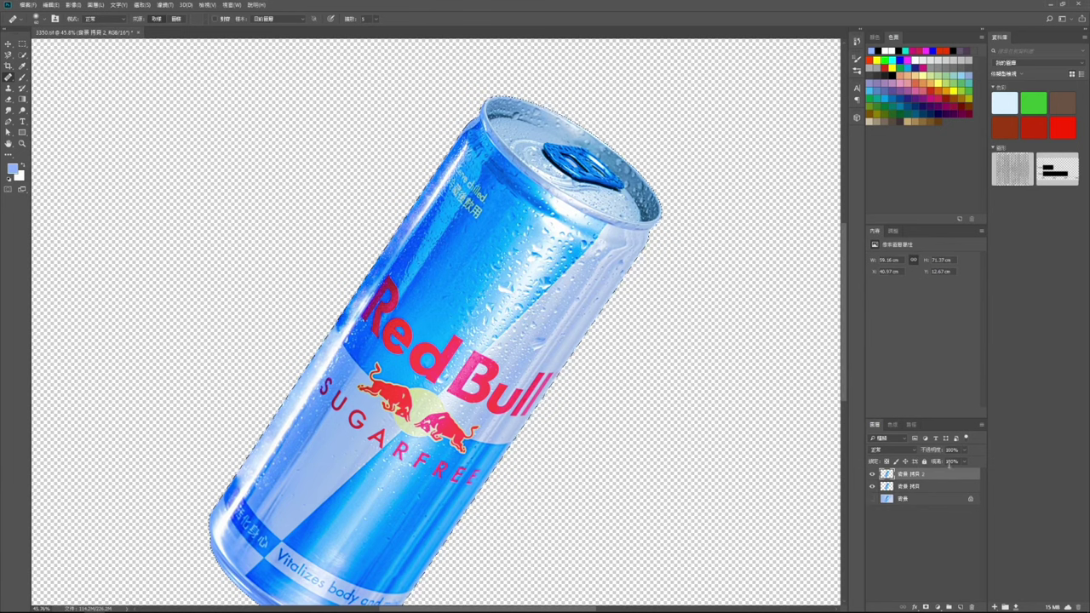
# Change the top can layer's blending, set its opacity to 76%, and view the can top
pyautogui.moveTo(963, 462); pyautogui.dragTo(960, 460)
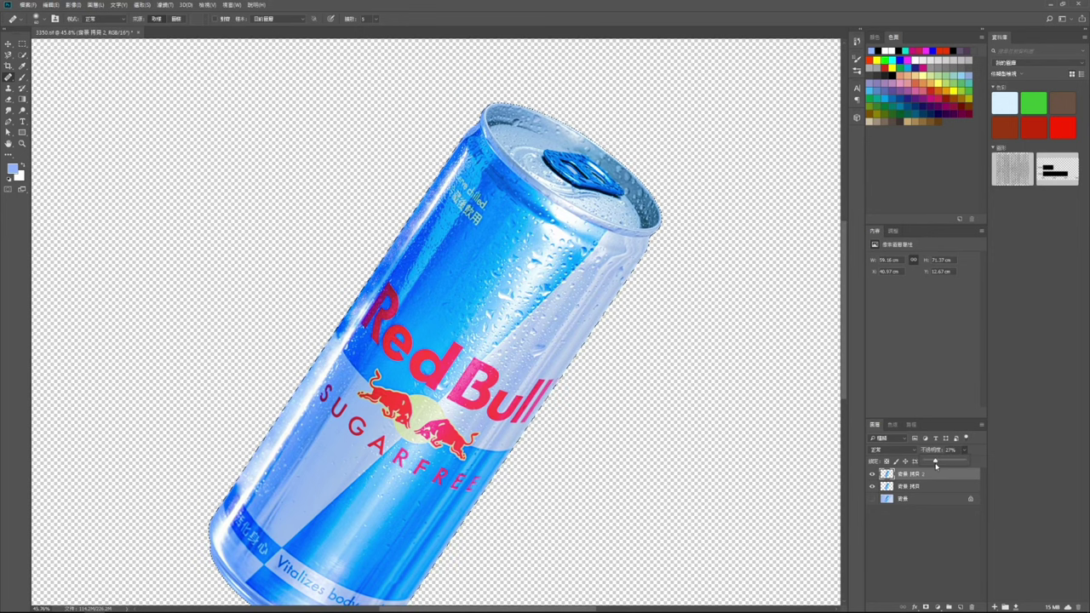
pyautogui.moveTo(935, 464); pyautogui.dragTo(953, 460)
pyautogui.scroll(3, 274, 415)
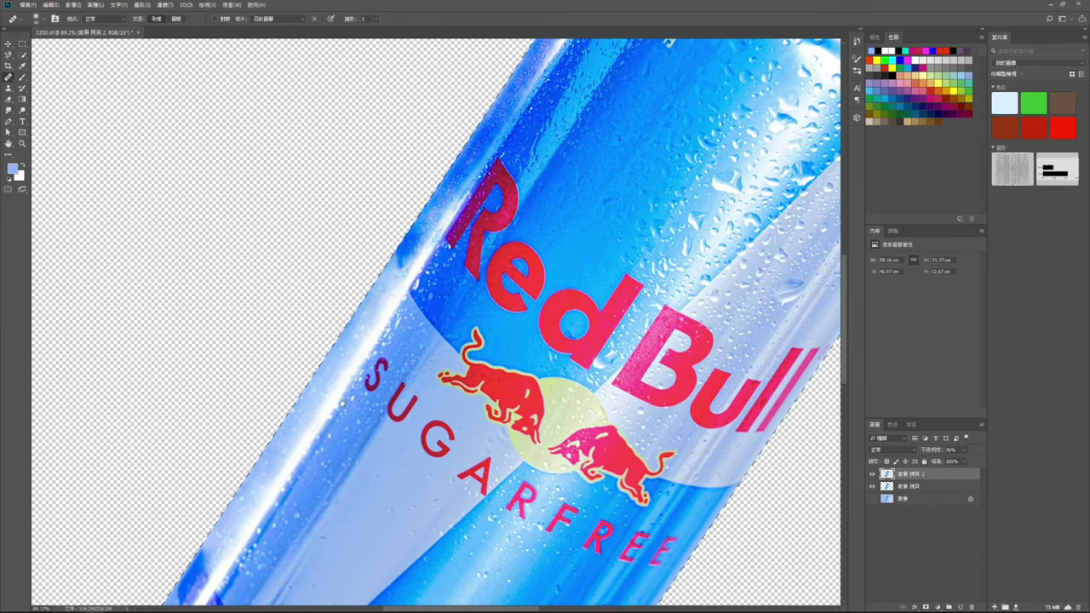
pyautogui.moveTo(368, 366); pyautogui.dragTo(280, 477)
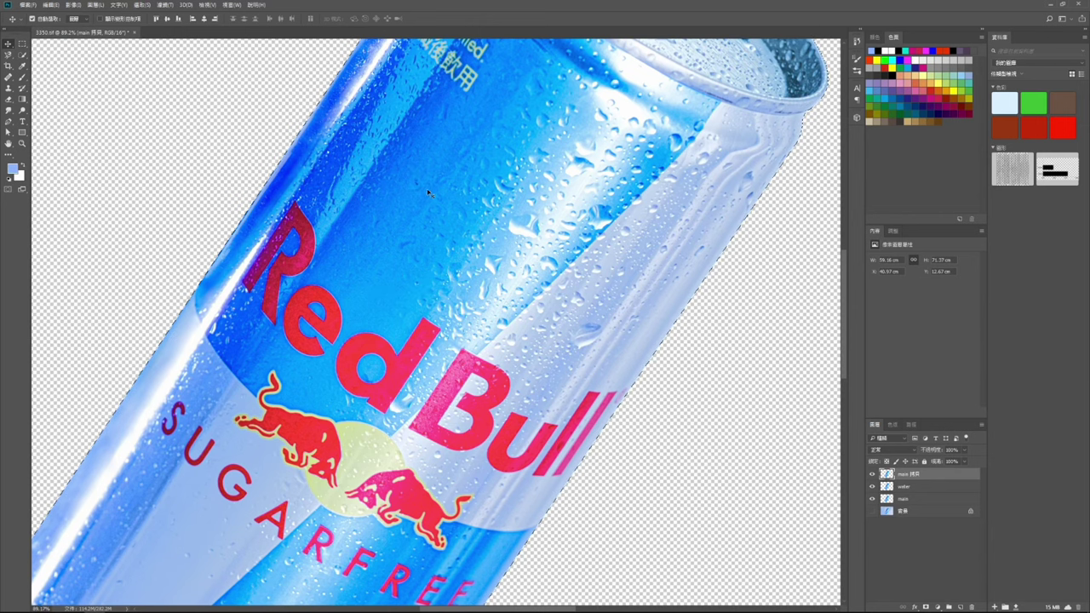
# Try the Clone Stamp tool while zooming around the can
pyautogui.scroll(2, 558, 202)
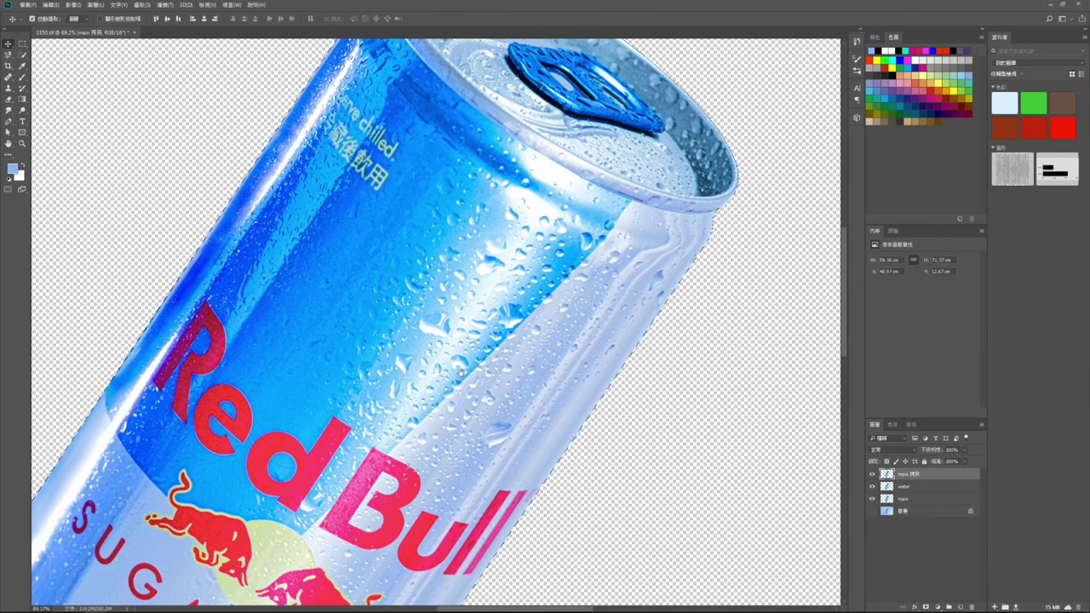
pyautogui.scroll(-1, 461, 372)
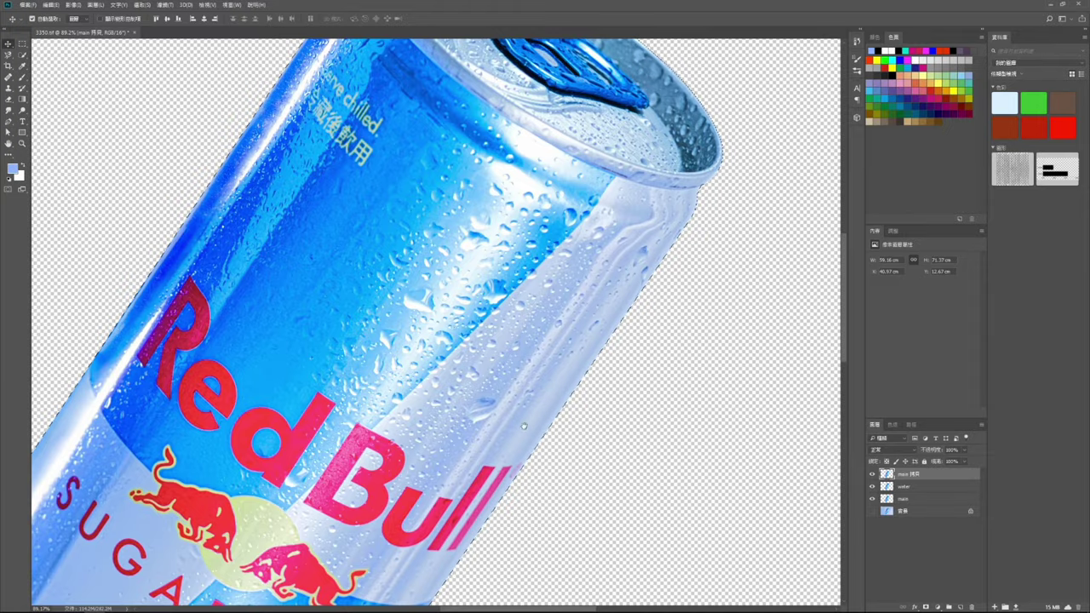
pyautogui.press('s')
pyautogui.scroll(4, 524, 426)
pyautogui.scroll(-3, 341, 316)
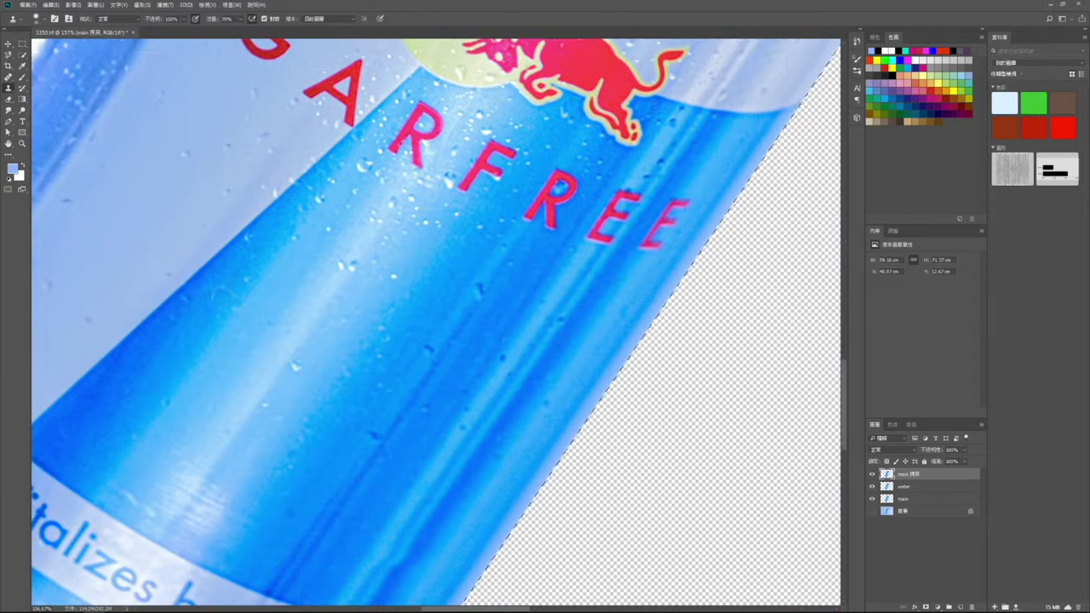
pyautogui.scroll(-5, 435, 324)
pyautogui.scroll(5, 436, 324)
# Return to Move, add a layer mask to the main copy layer, and choose the Brush
pyautogui.press('v')
pyautogui.scroll(-3, 508, 243)
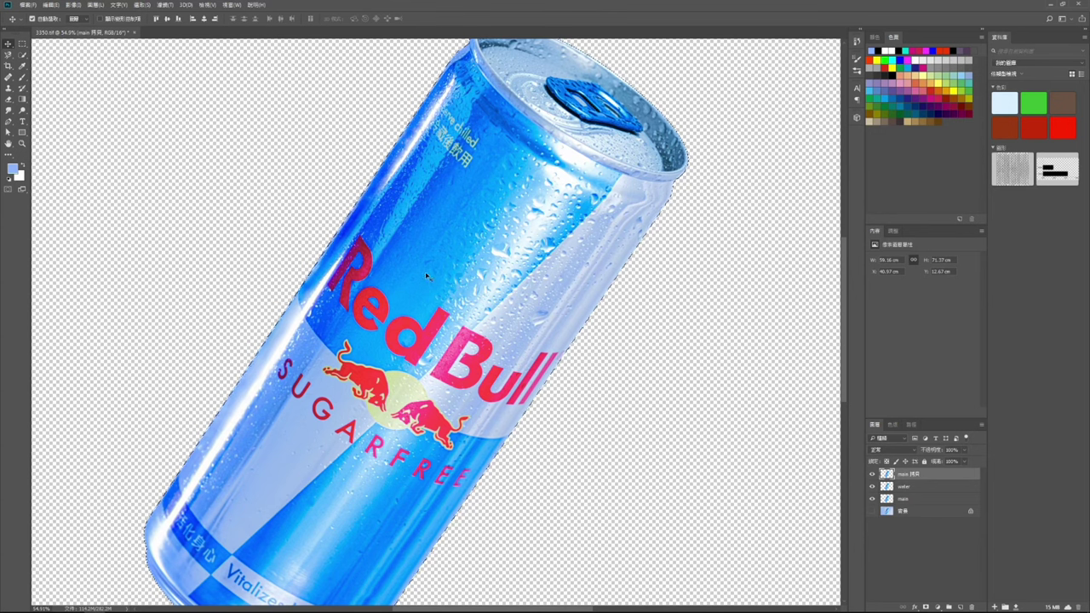
pyautogui.click(926, 607)
pyautogui.press('b')
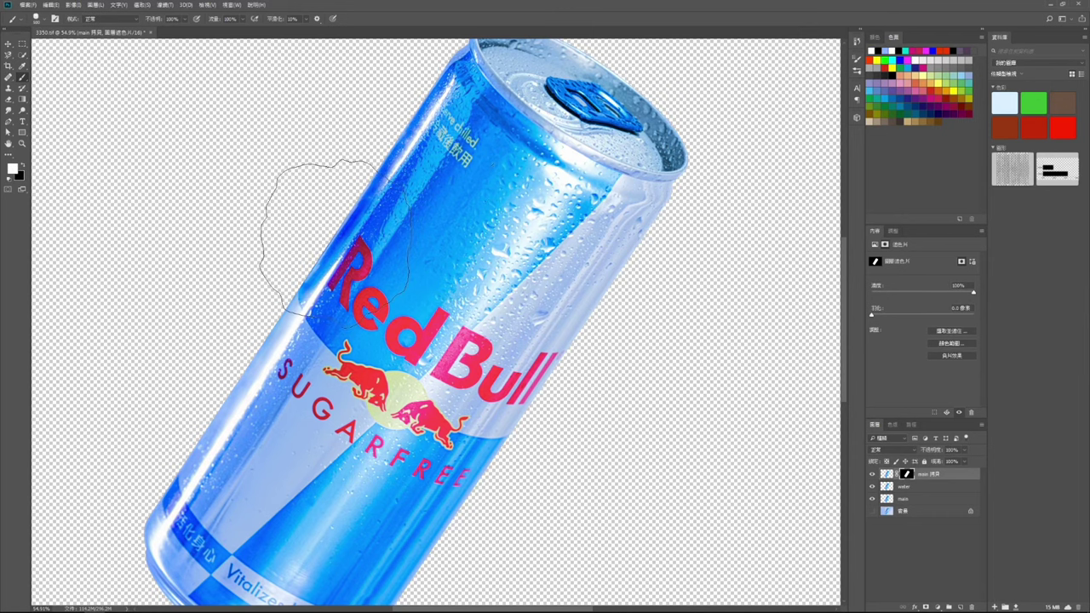
# Enlarge the brush, then select the main and main copy layers together
pyautogui.press(']')
pyautogui.press(']')
pyautogui.press(']')
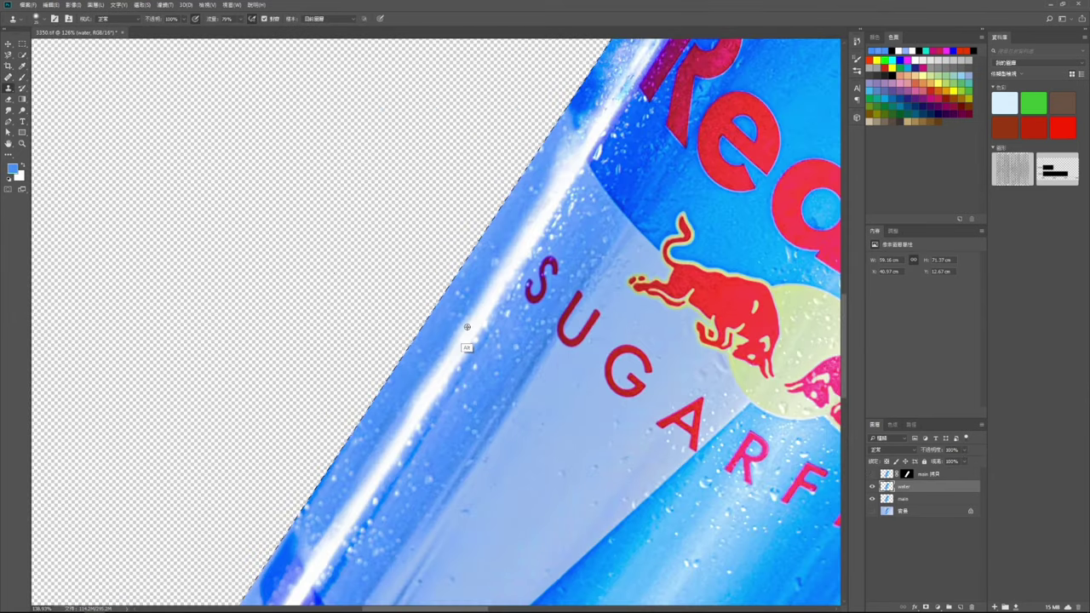
pyautogui.scroll(1, 474, 377)
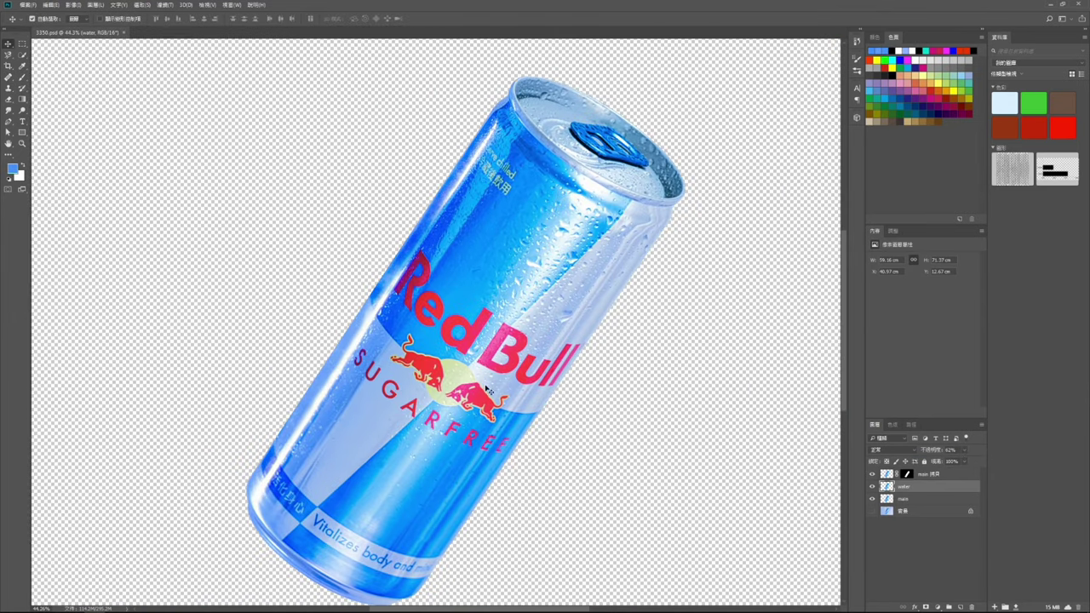
pyautogui.scroll(-2, 535, 414)
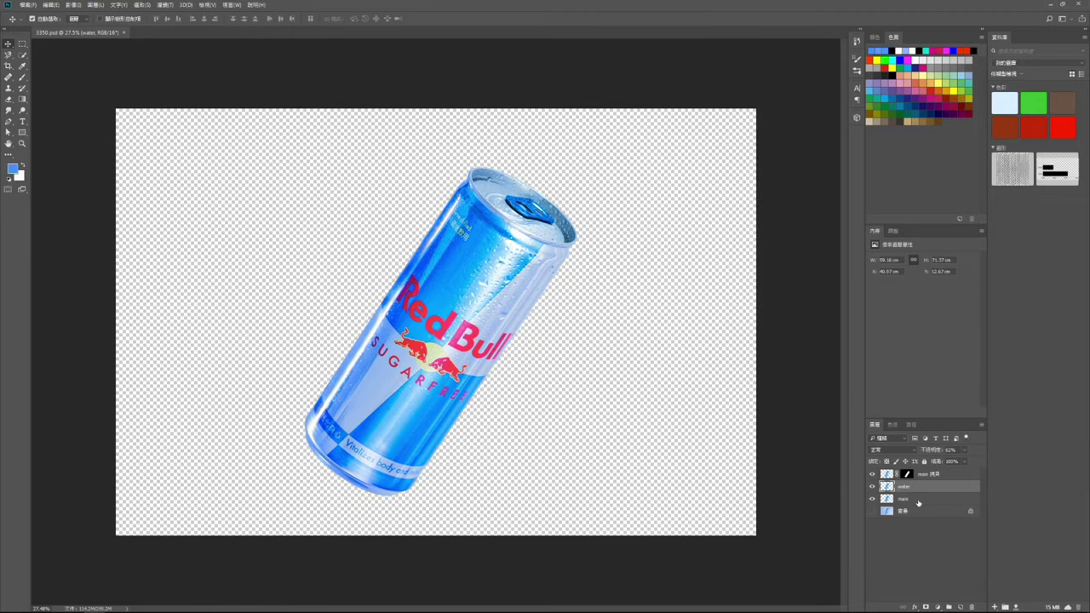
pyautogui.keyDown('shift'); pyautogui.click(918, 501); pyautogui.keyUp('shift')
pyautogui.keyDown('shift'); pyautogui.click(890, 474); pyautogui.keyUp('shift')
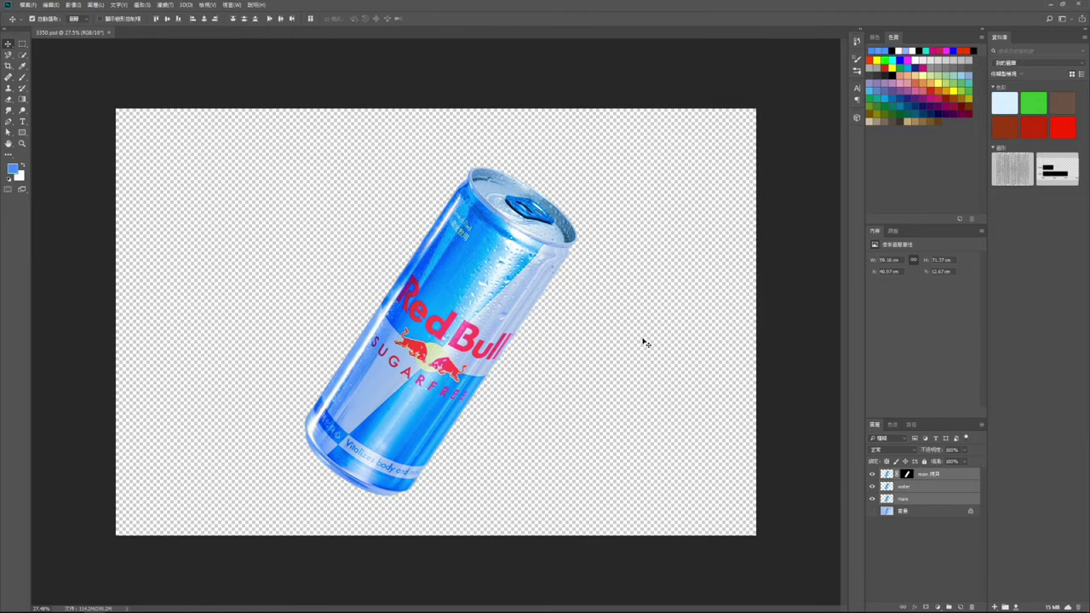